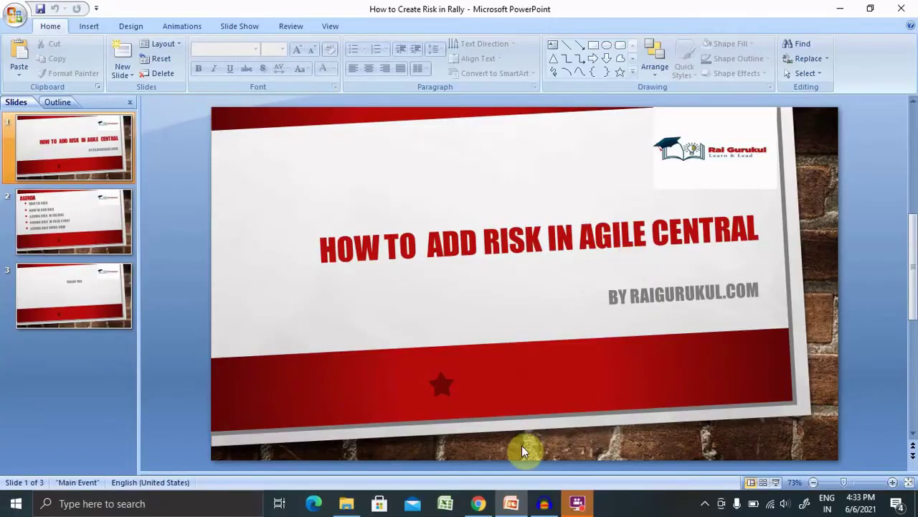
# Step: Switch to the browser showing Rally's Child_Project dashboard
pyautogui.scroll(-1, 523, 447)
pyautogui.click(473, 506)
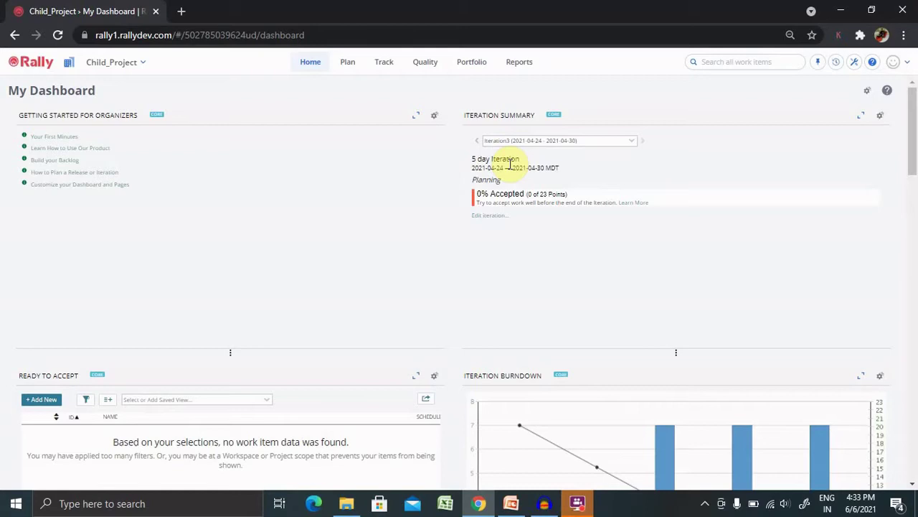
# Step: Open user story US15 Test_Dependencies from Plan > User Stories and view its Risks tab
pyautogui.click(348, 63)
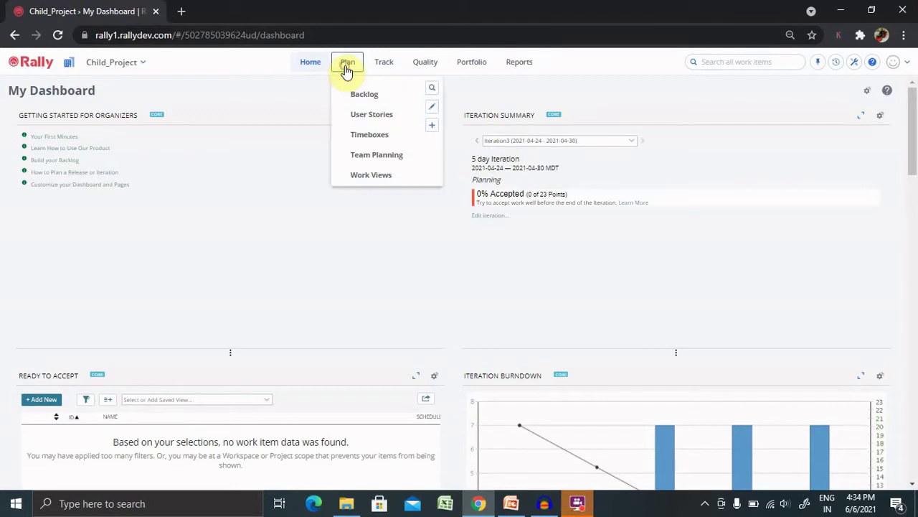
pyautogui.click(371, 116)
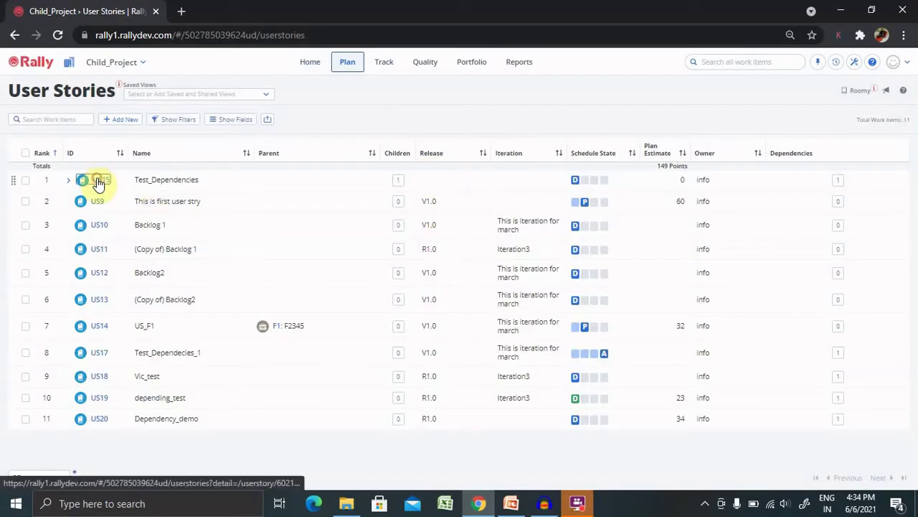
pyautogui.click(99, 180)
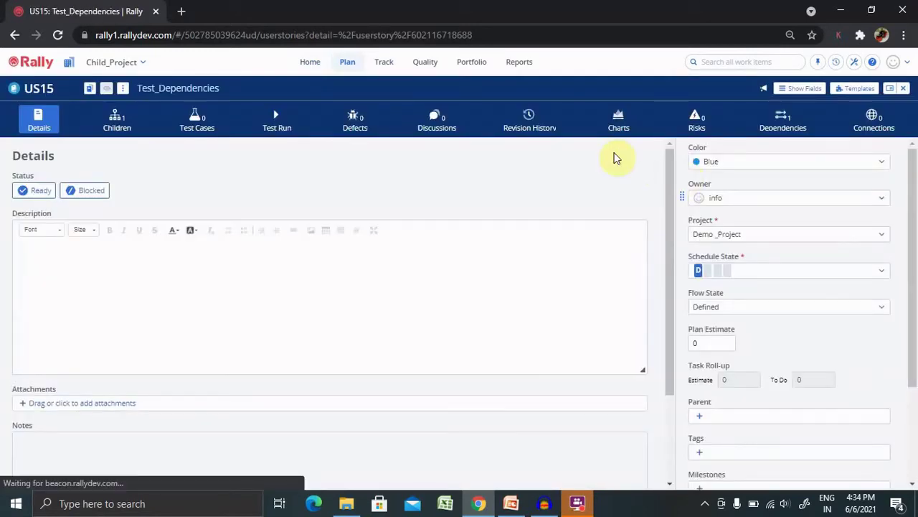
pyautogui.click(694, 126)
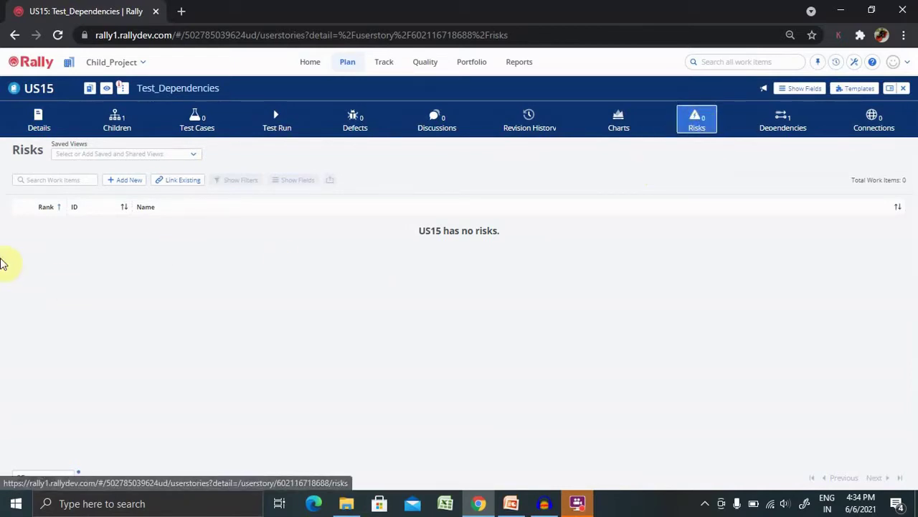
# Step: Create a new risk named Risk_usertory under user story US15
pyautogui.click(132, 181)
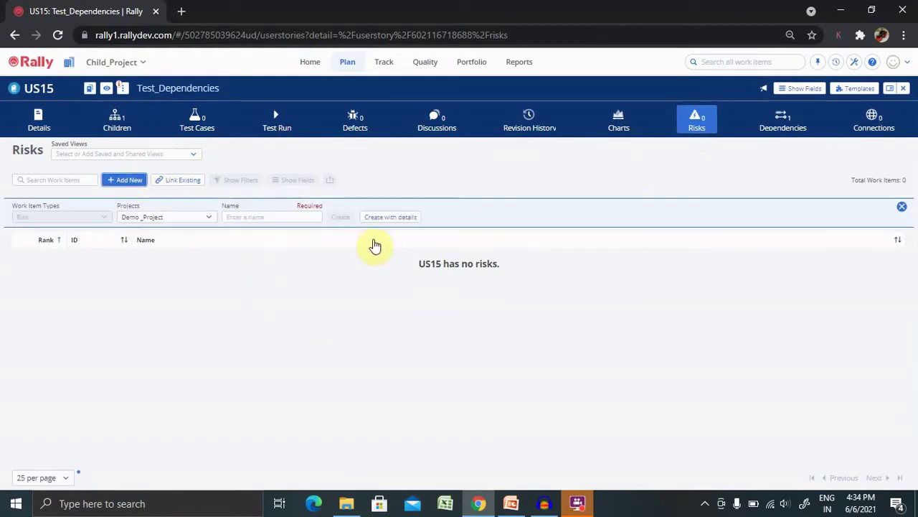
pyautogui.click(62, 224)
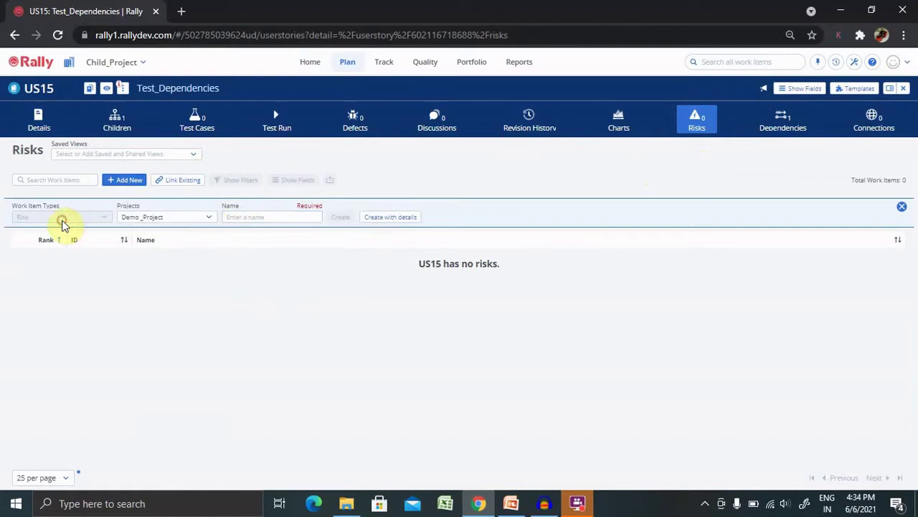
pyautogui.click(242, 216)
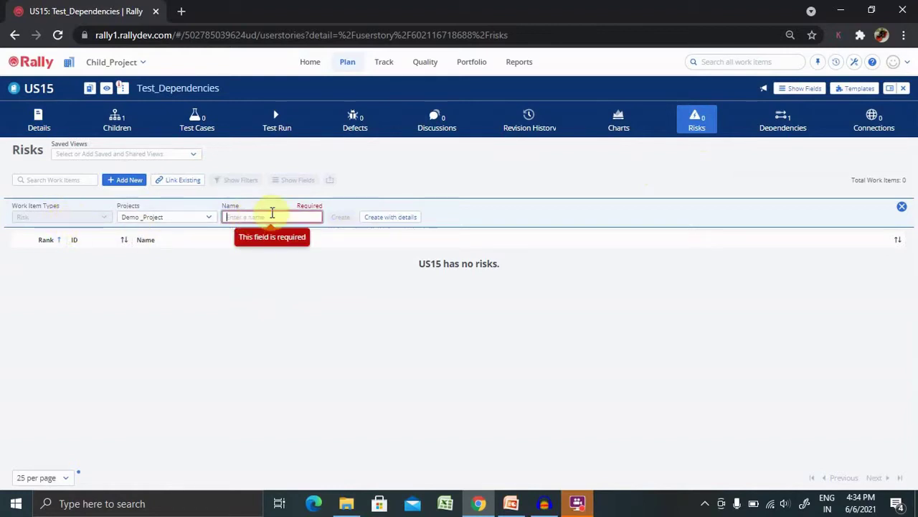
pyautogui.write('R')
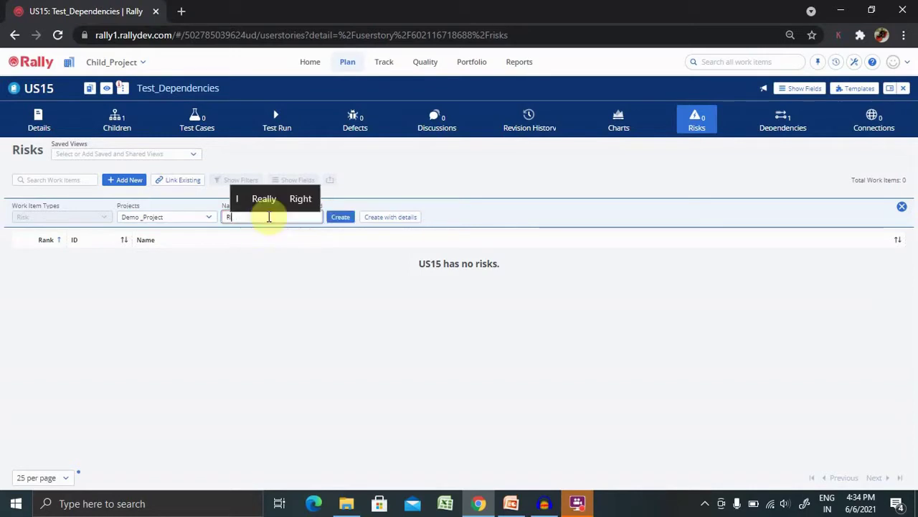
pyautogui.write('isk_use')
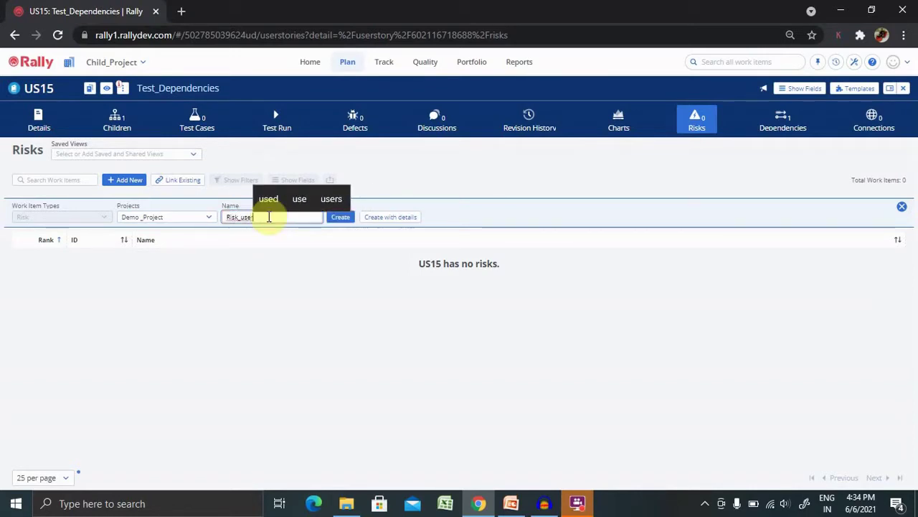
pyautogui.write('rtory')
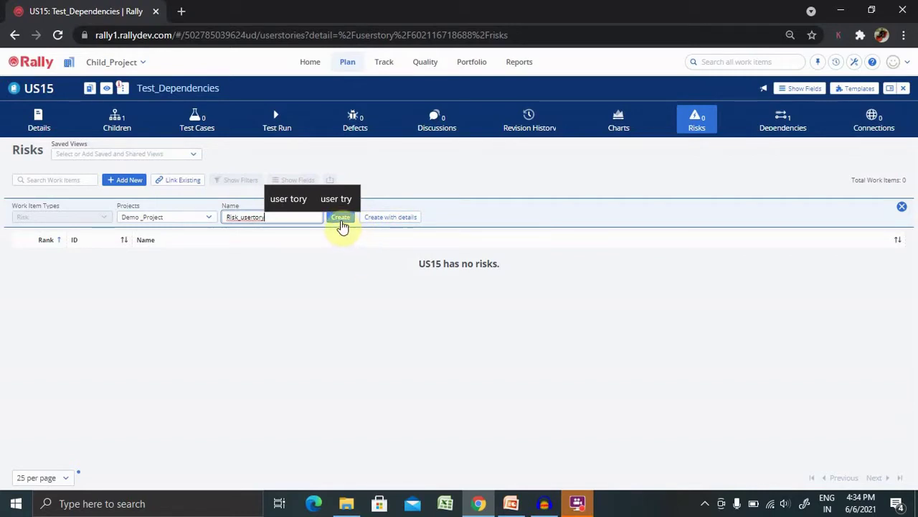
pyautogui.click(341, 218)
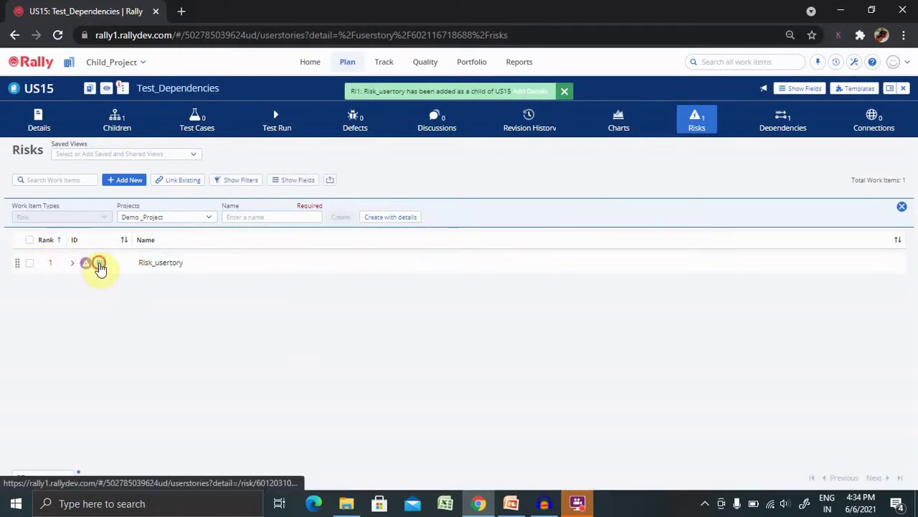
# Step: Open risk RI1 and give it the description 'User Story level Risk.'
pyautogui.click(100, 264)
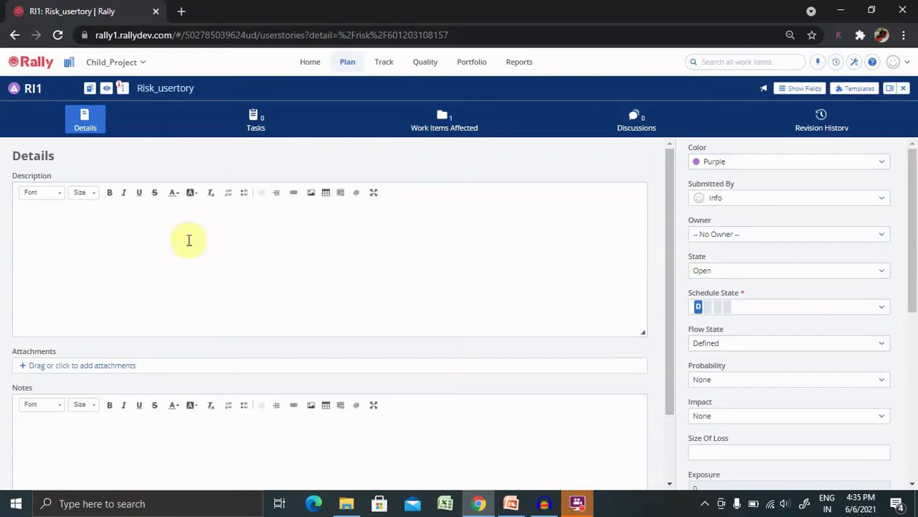
pyautogui.click(166, 230)
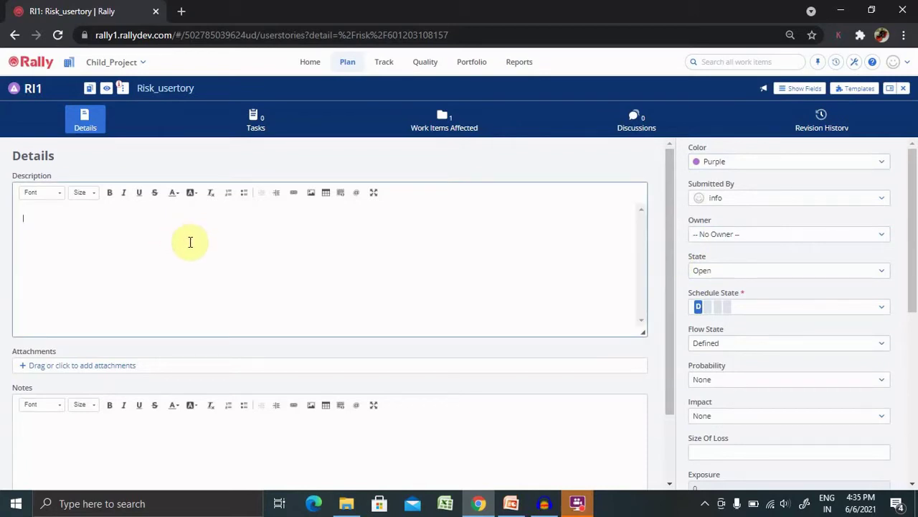
pyautogui.write('User')
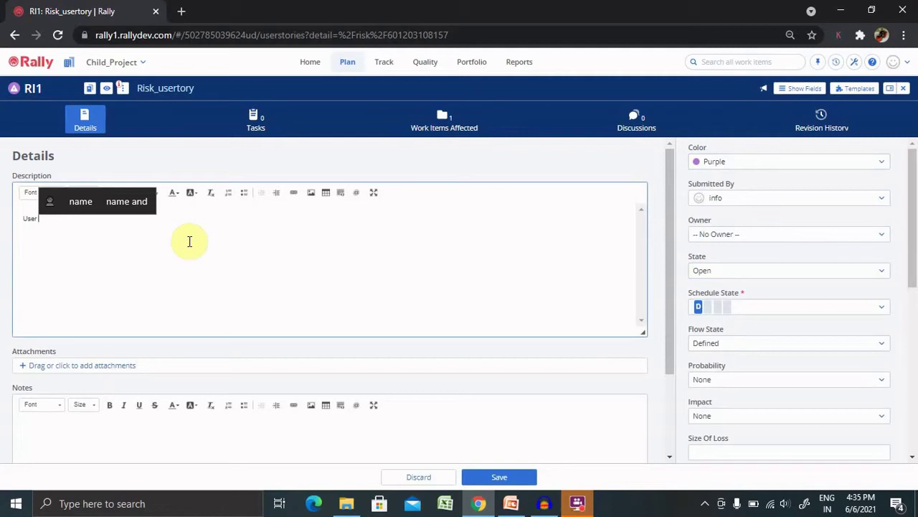
pyautogui.write('Tory')
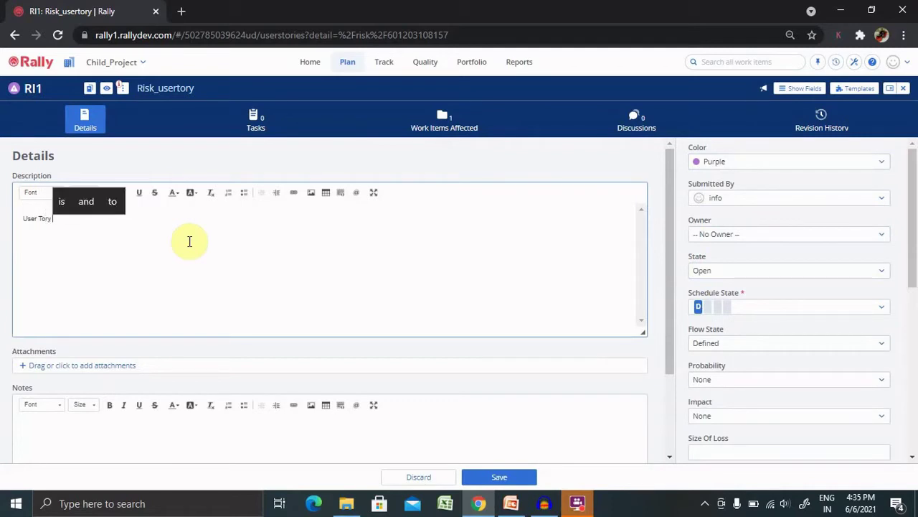
pyautogui.write(' level')
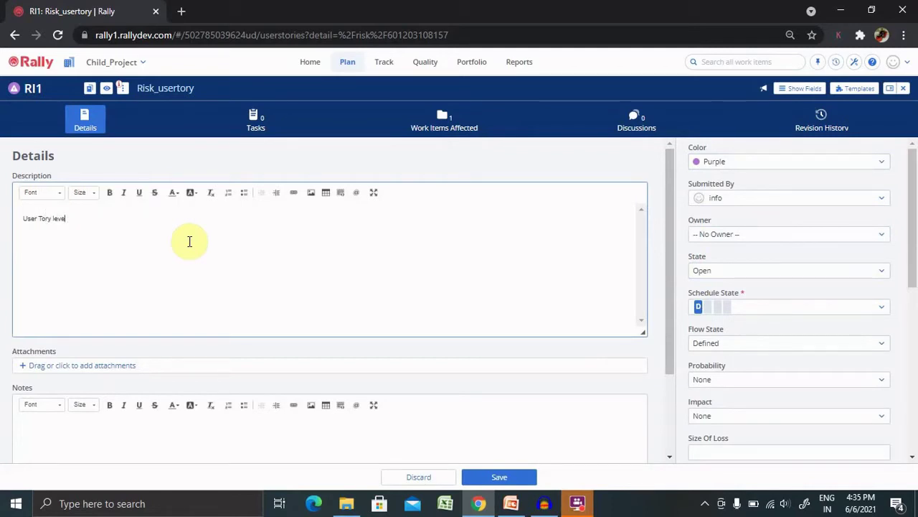
pyautogui.press('BackSpace')
pyautogui.press('BackSpace')
pyautogui.press('BackSpace')
pyautogui.press('BackSpace')
pyautogui.press('BackSpace')
pyautogui.press('BackSpace')
pyautogui.press('BackSpace')
pyautogui.press('BackSpace')
pyautogui.press('BackSpace')
pyautogui.press('BackSpace')
pyautogui.write('Story Le')
pyautogui.press('BackSpace')
pyautogui.press('BackSpace')
pyautogui.write('level Ri')
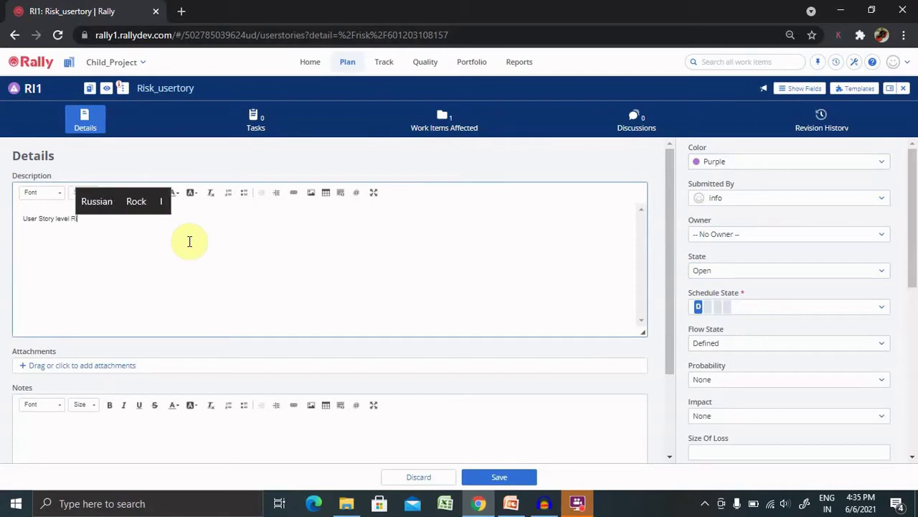
pyautogui.write('sk.')
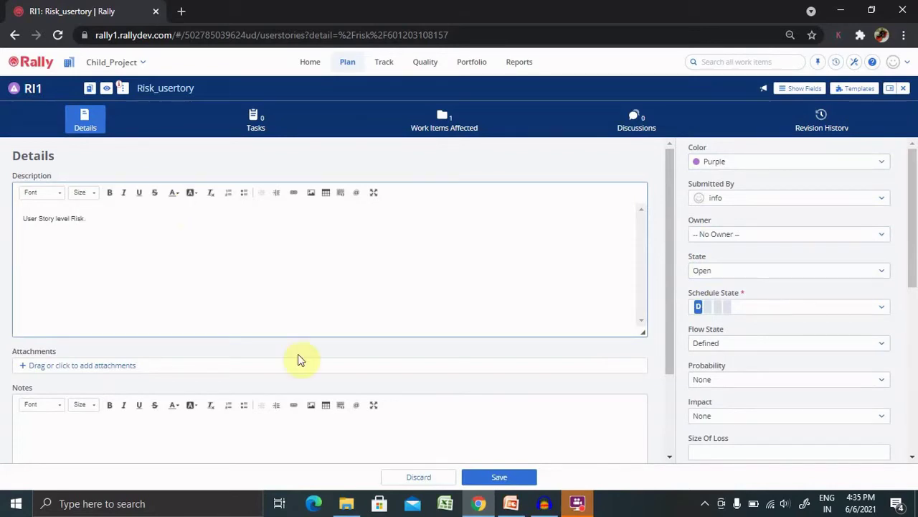
pyautogui.moveTo(672, 278); pyautogui.dragTo(678, 349)
pyautogui.click(198, 380)
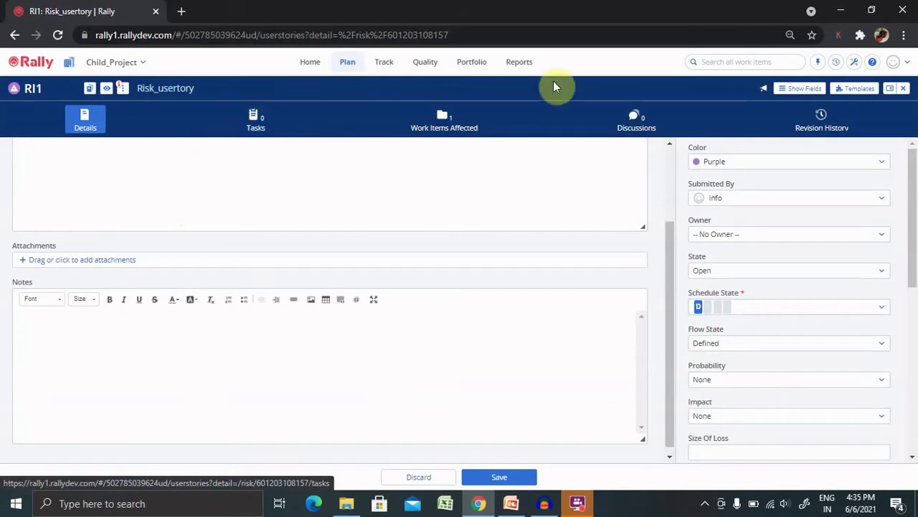
pyautogui.moveTo(670, 235); pyautogui.dragTo(665, 147)
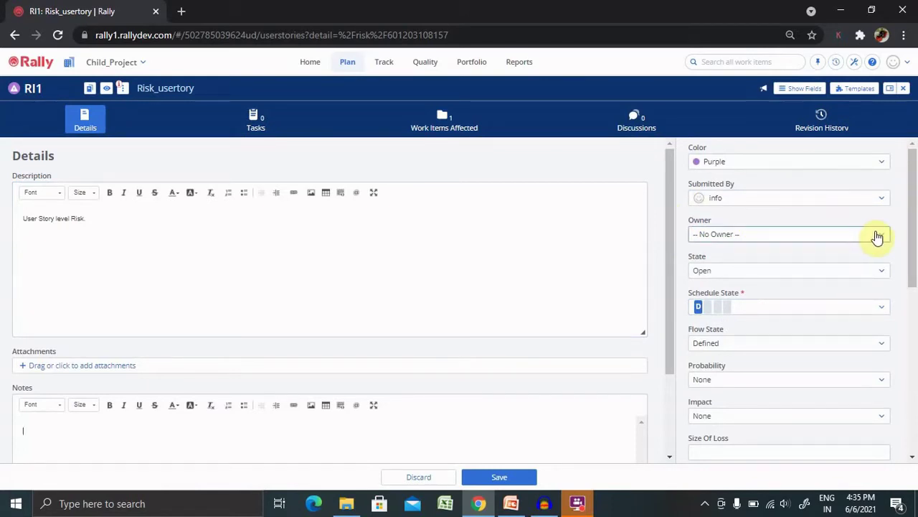
# Step: Assign an owner to risk RI1 from the Quick Picks list
pyautogui.click(875, 236)
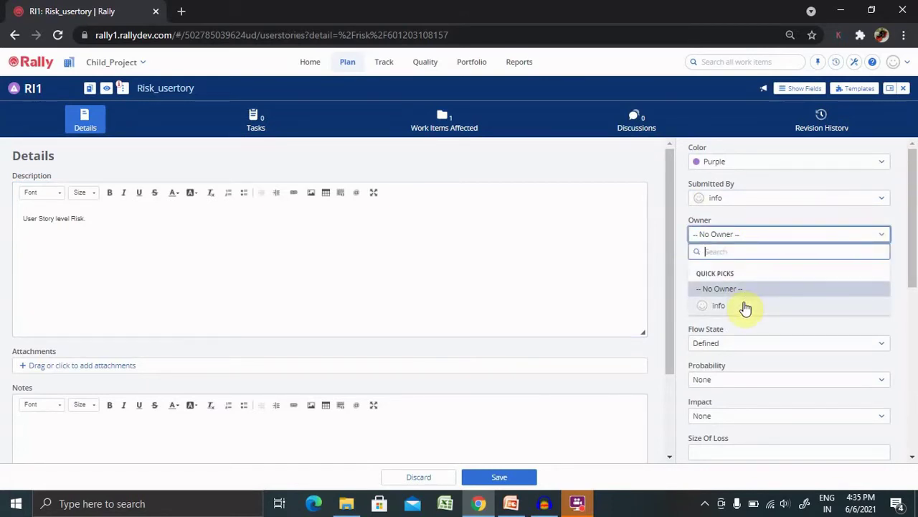
pyautogui.click(744, 306)
pyautogui.click(810, 240)
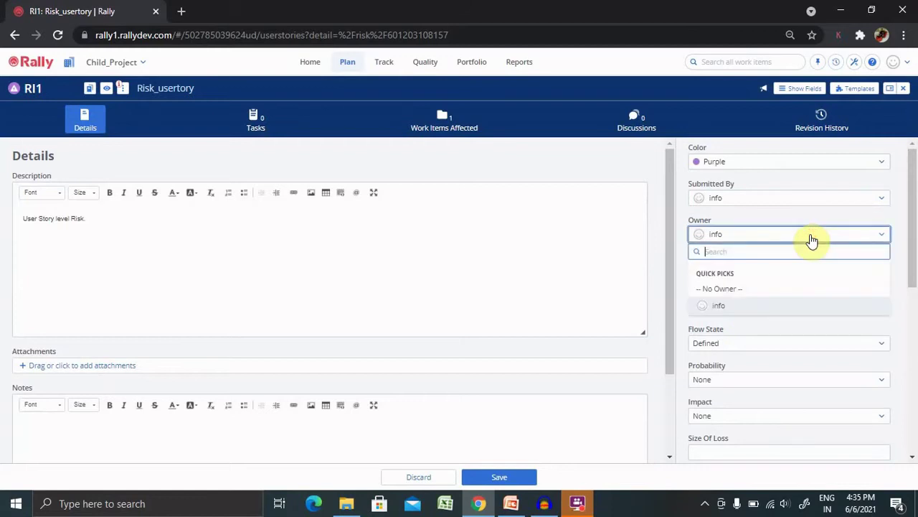
pyautogui.click(916, 235)
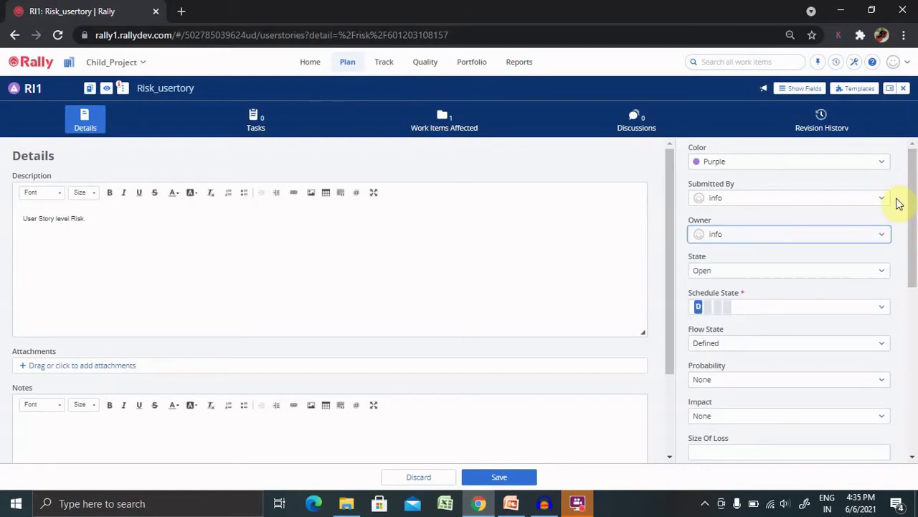
pyautogui.moveTo(910, 209); pyautogui.dragTo(913, 231)
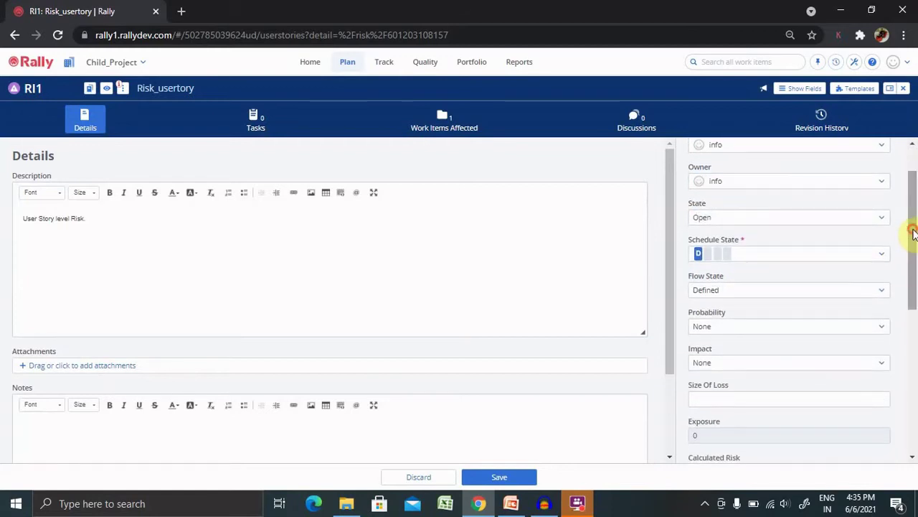
# Step: Keep State Open and set both Flow State and Schedule State to In-Progress
pyautogui.click(798, 225)
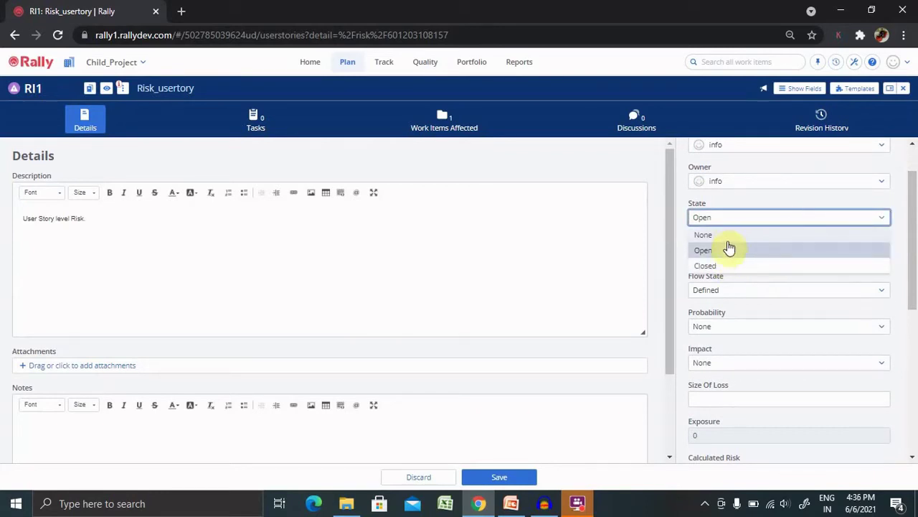
pyautogui.click(896, 216)
pyautogui.click(820, 294)
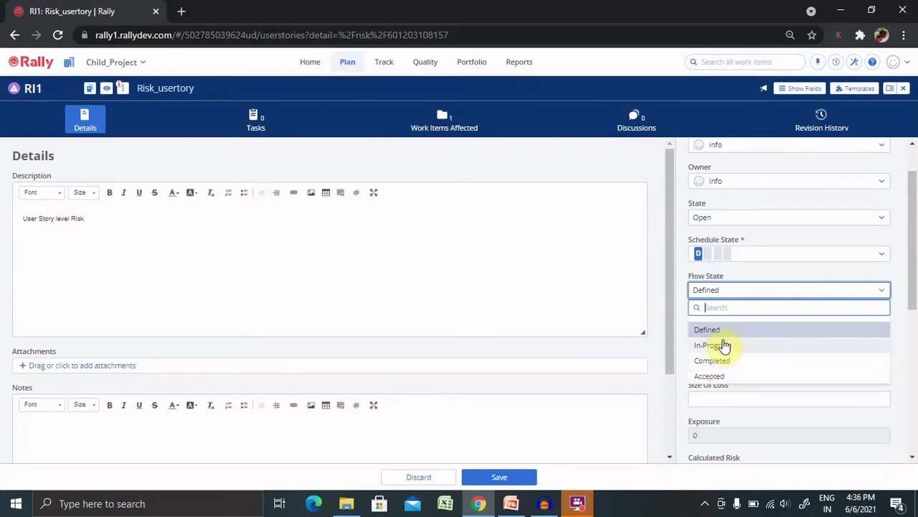
pyautogui.click(725, 348)
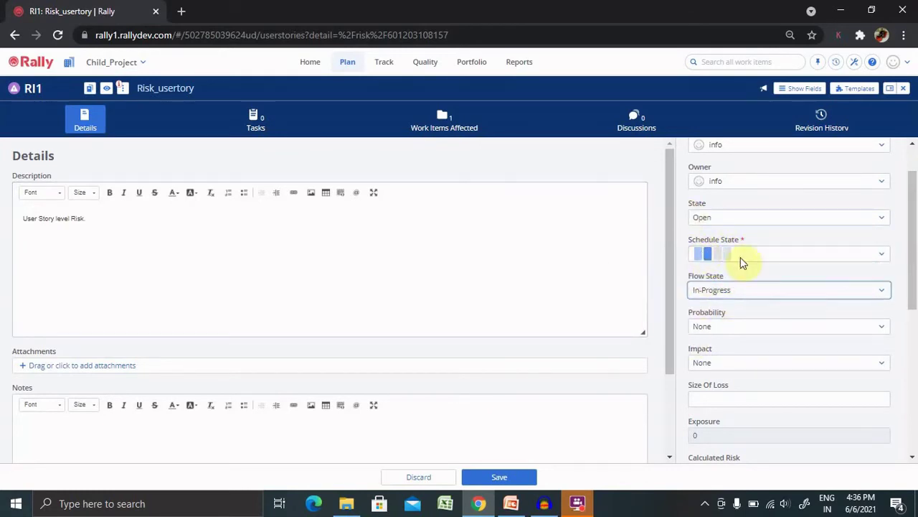
pyautogui.click(761, 259)
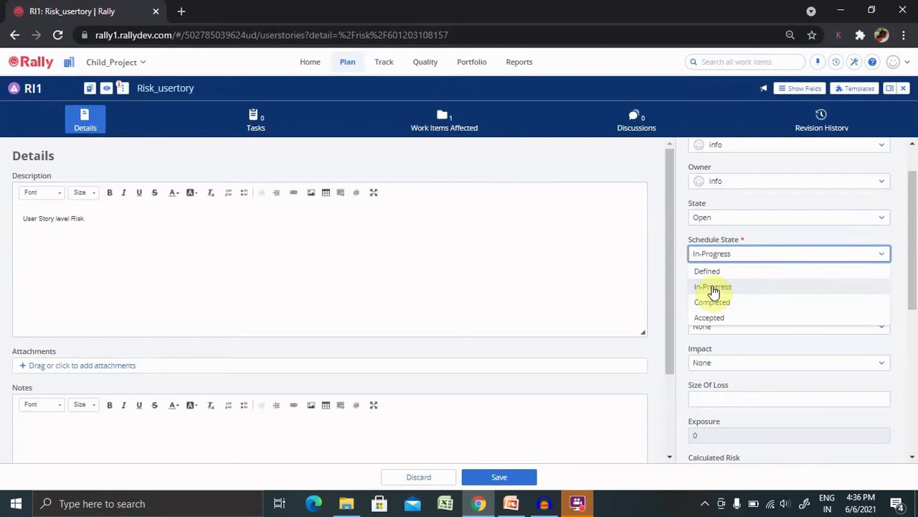
pyautogui.click(714, 291)
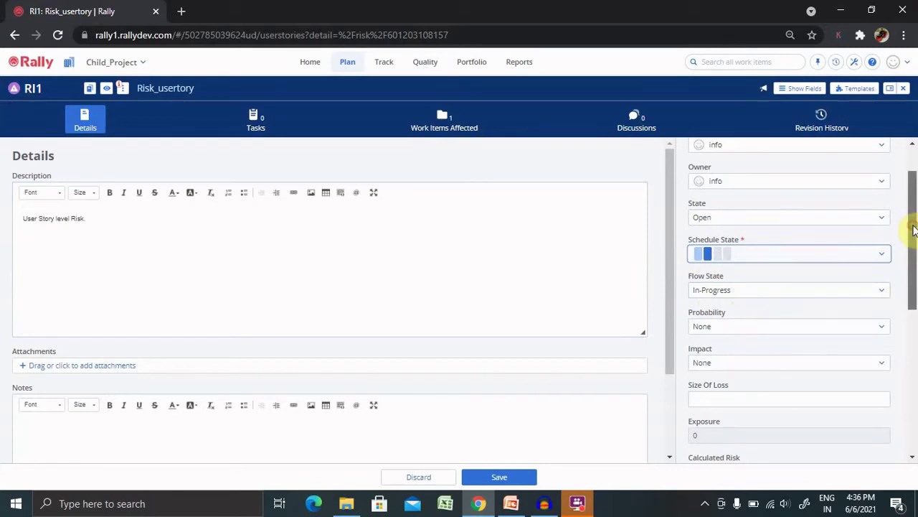
pyautogui.scroll(-1, 914, 249)
pyautogui.scroll(-1, 913, 251)
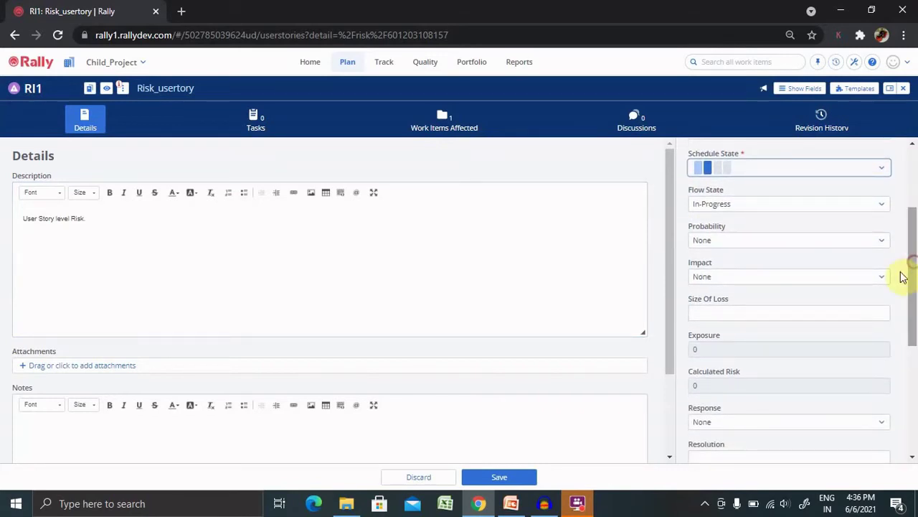
# Step: Set RI1's Probability to 2, Impact to 2 and Response to Owned
pyautogui.click(776, 241)
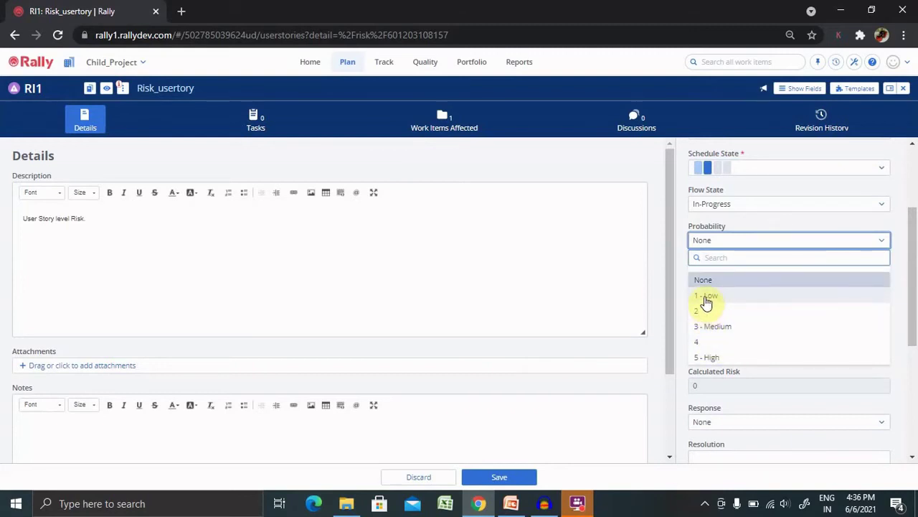
pyautogui.click(700, 311)
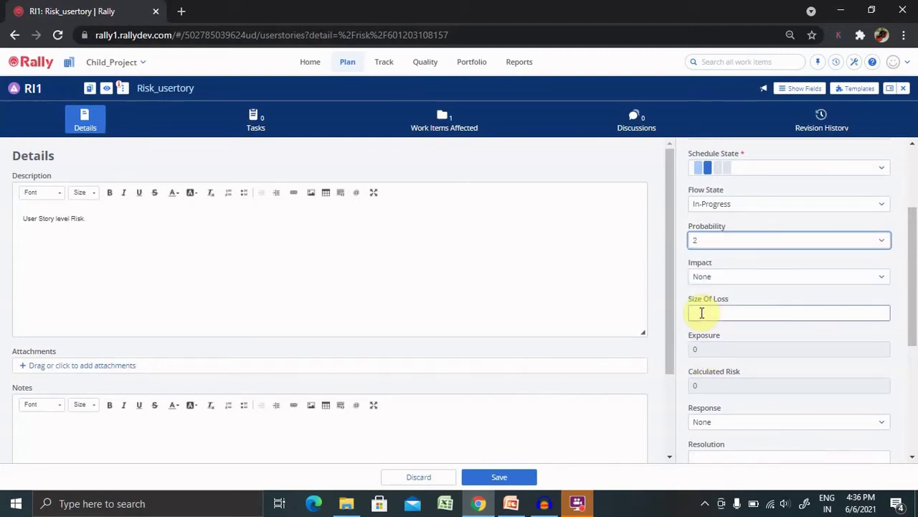
pyautogui.click(831, 278)
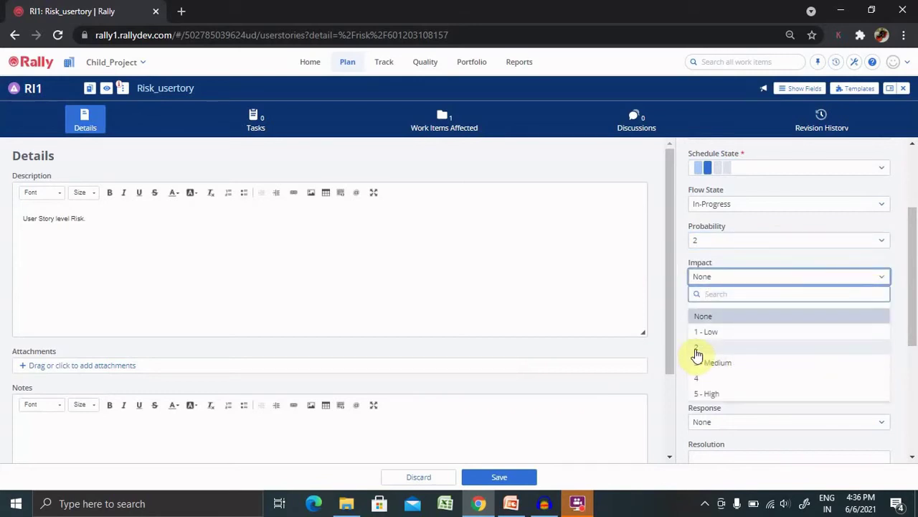
pyautogui.click(696, 348)
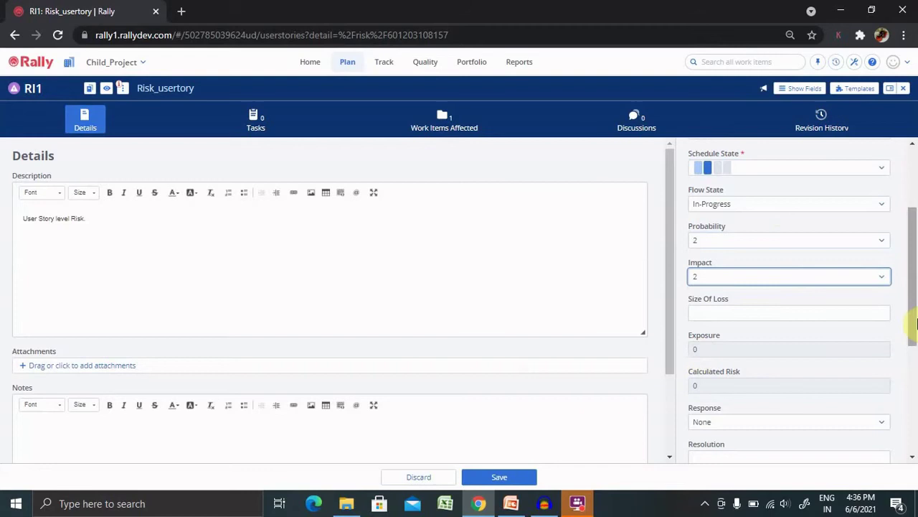
pyautogui.scroll(-1, 914, 308)
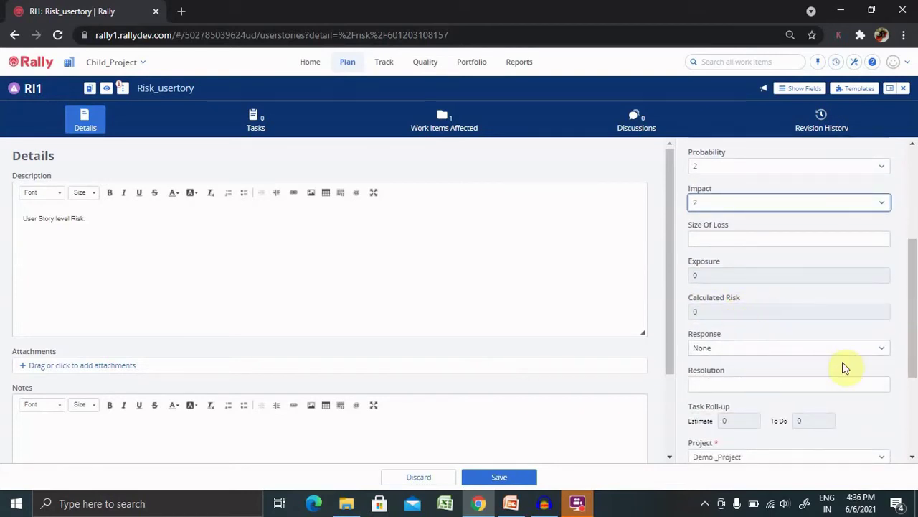
pyautogui.click(822, 347)
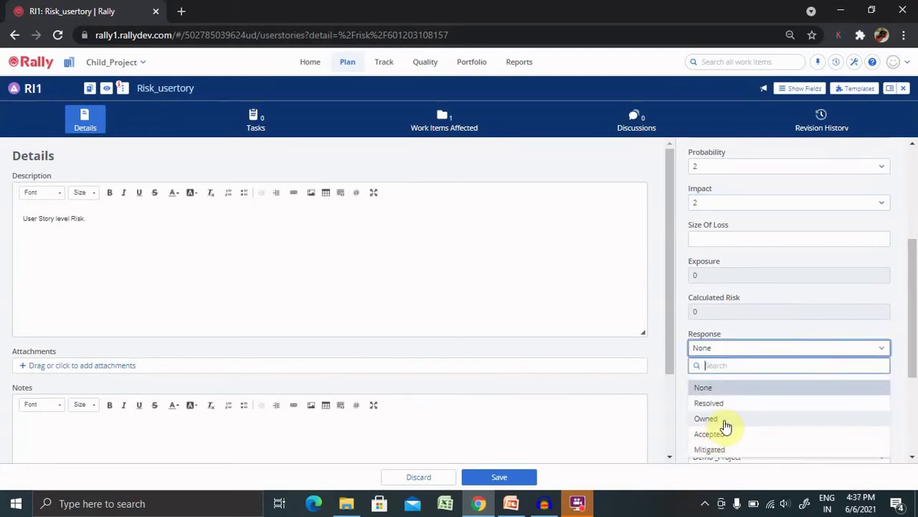
pyautogui.click(724, 421)
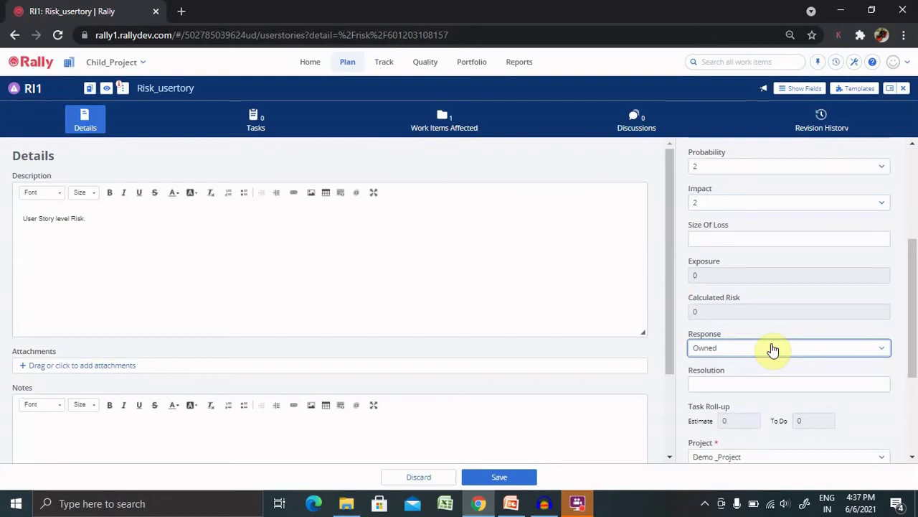
pyautogui.moveTo(914, 315); pyautogui.dragTo(913, 358)
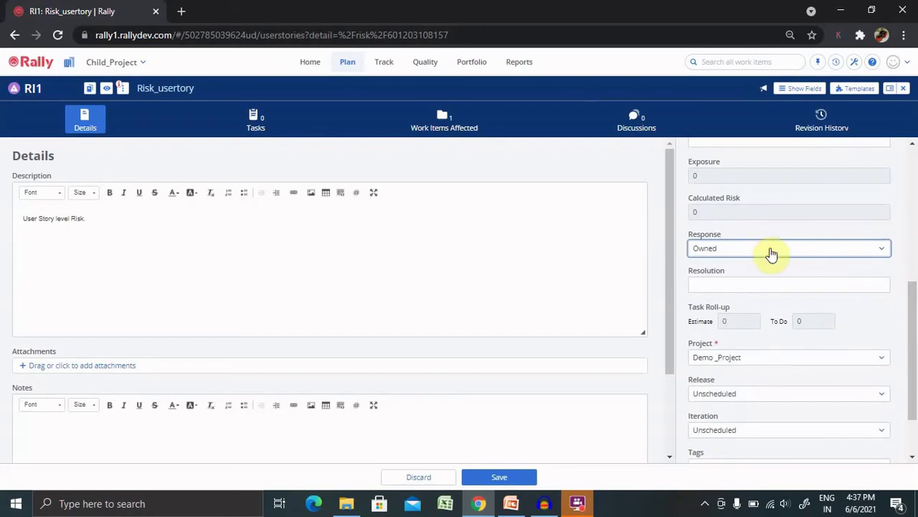
pyautogui.click(771, 251)
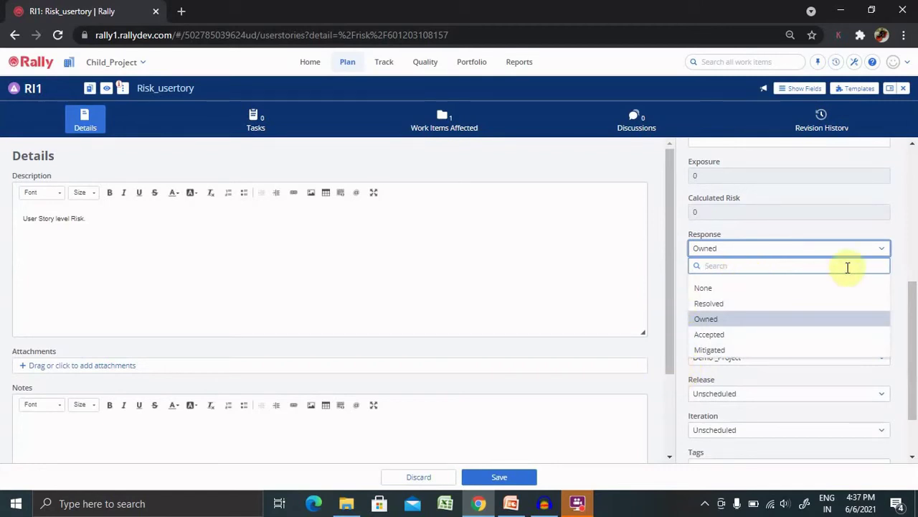
# Step: Assign RI1 to Release R1.0 and Iteration3, then save the risk
pyautogui.click(903, 229)
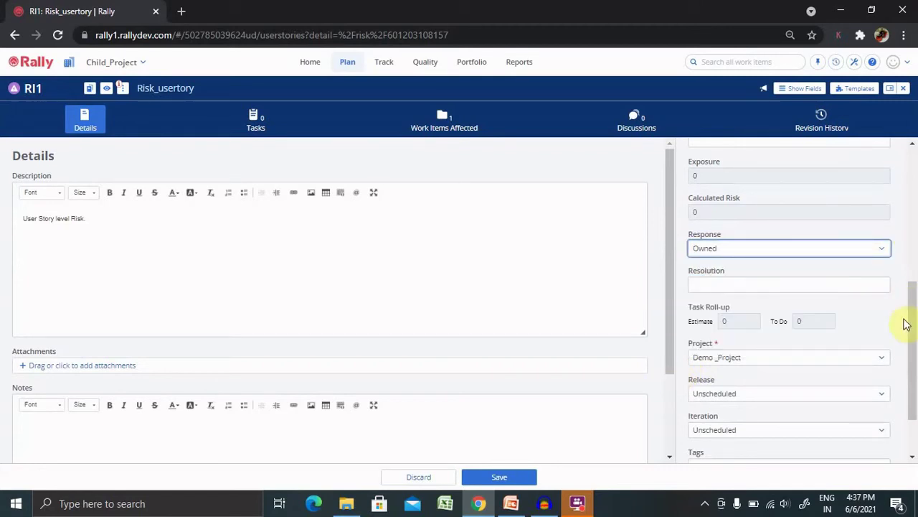
pyautogui.click(913, 290)
pyautogui.moveTo(913, 291); pyautogui.dragTo(913, 326)
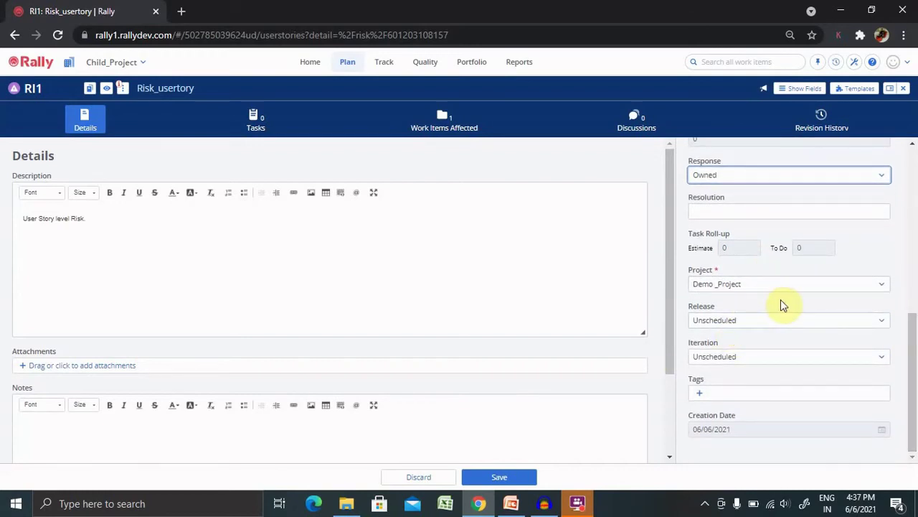
pyautogui.click(869, 323)
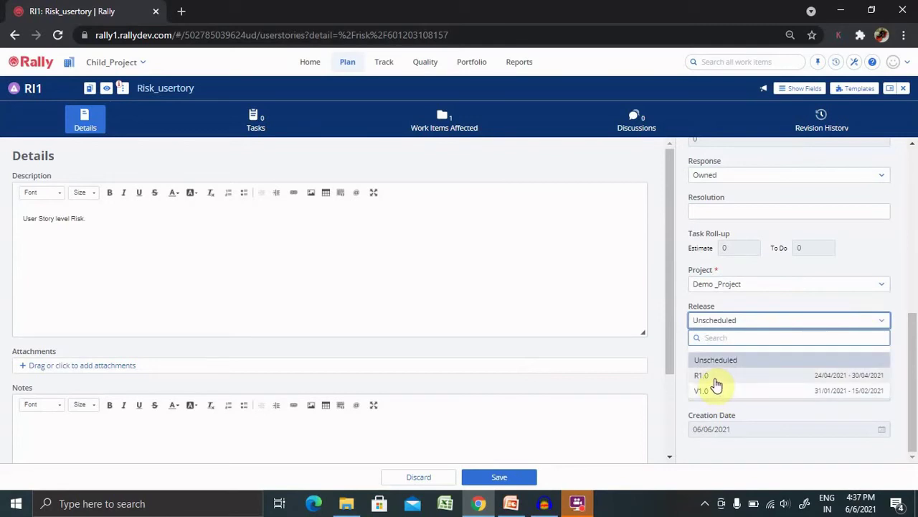
pyautogui.click(721, 376)
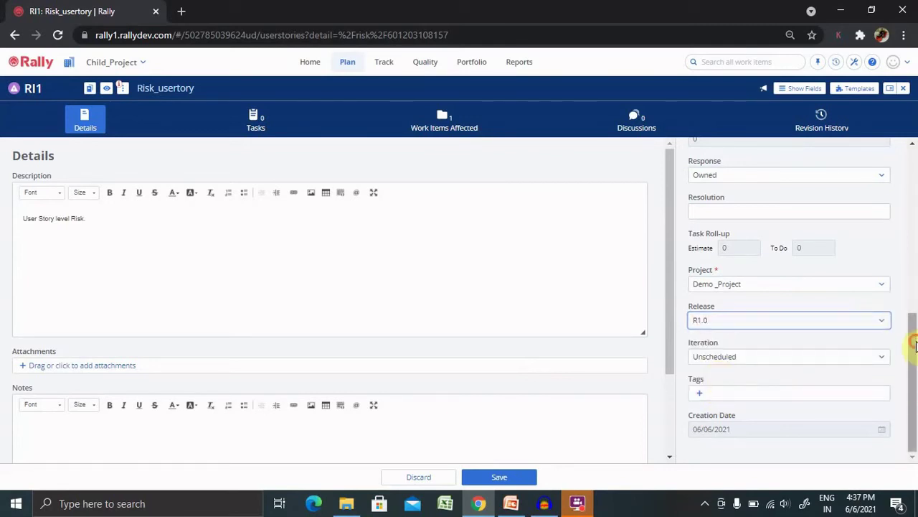
pyautogui.click(861, 365)
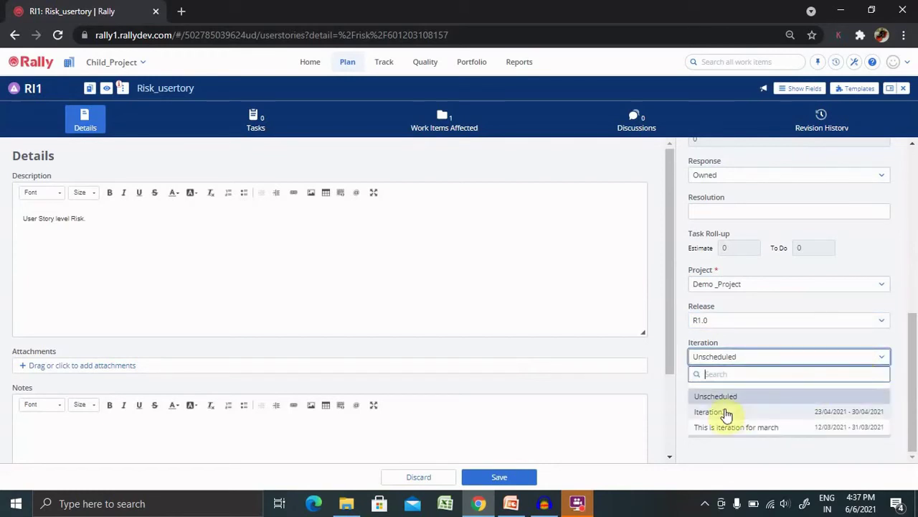
pyautogui.click(719, 413)
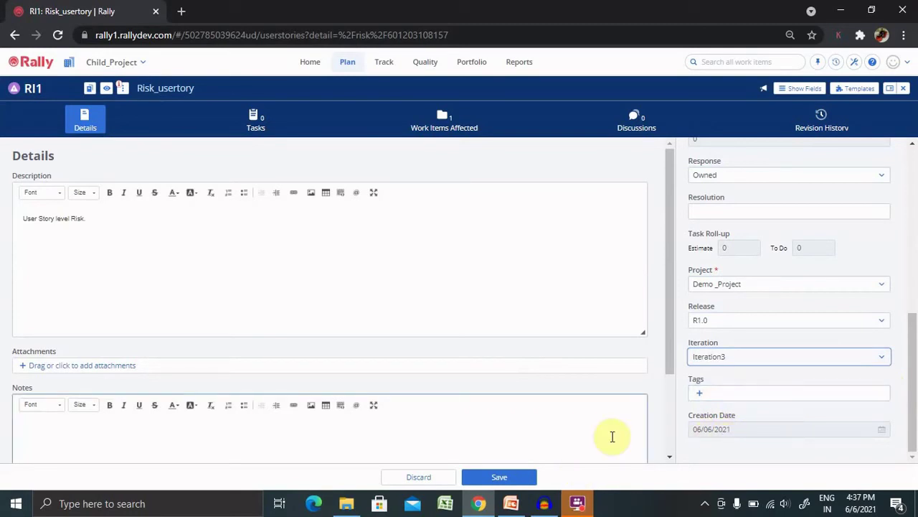
pyautogui.click(492, 484)
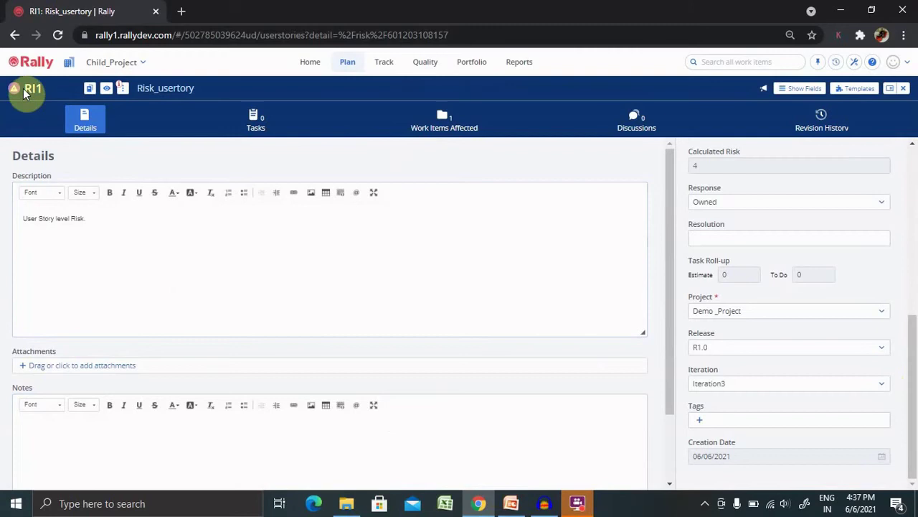
pyautogui.click(347, 64)
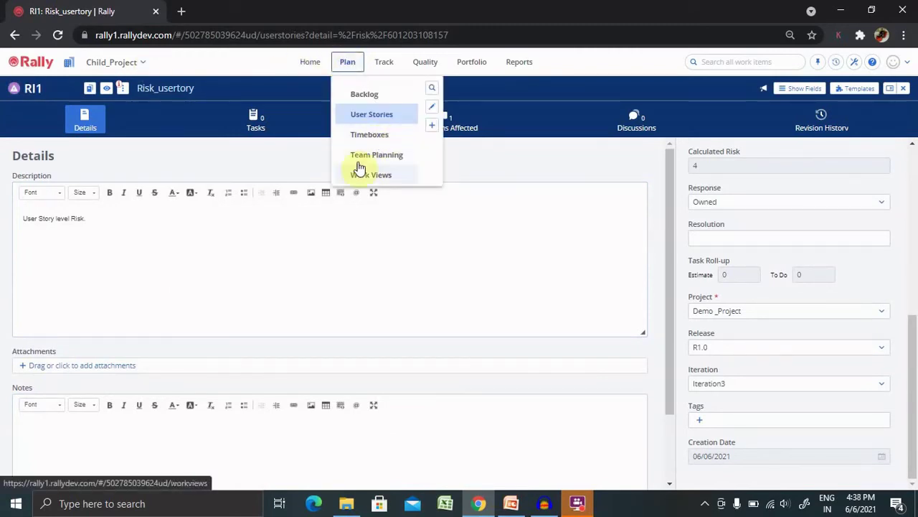
# Step: Open feature F1 F2345 from Portfolio Items and view its Risks tab
pyautogui.click(371, 140)
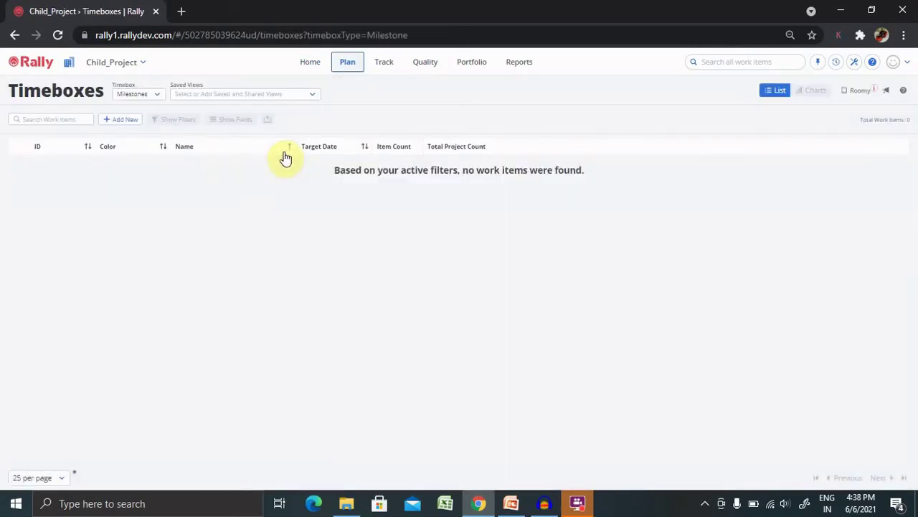
pyautogui.click(156, 95)
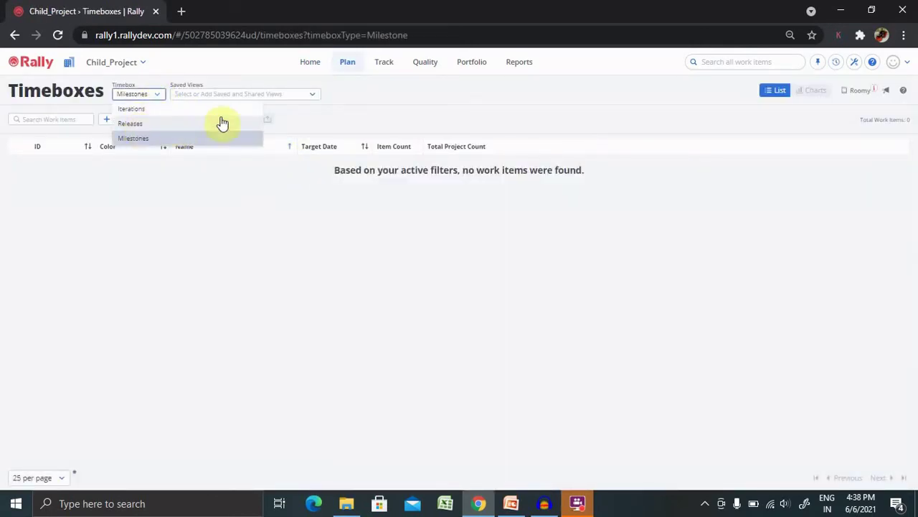
pyautogui.click(345, 65)
pyautogui.click(462, 65)
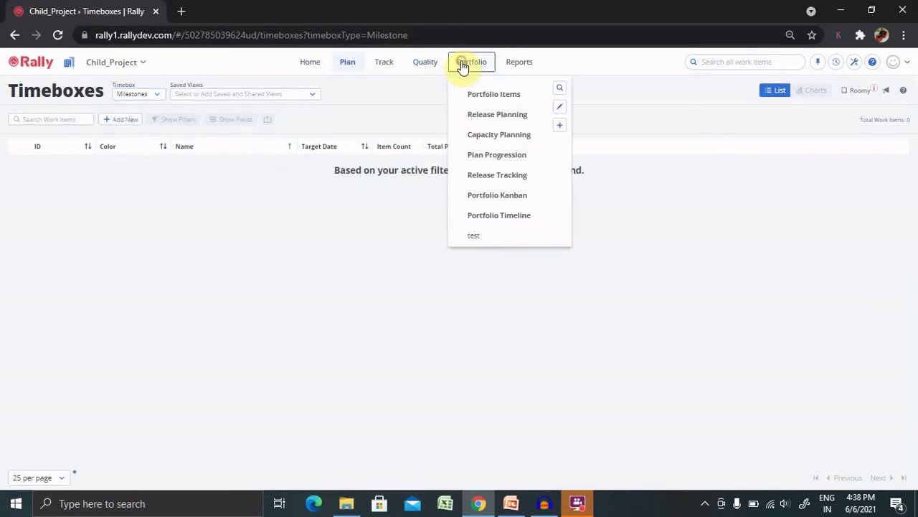
pyautogui.click(509, 100)
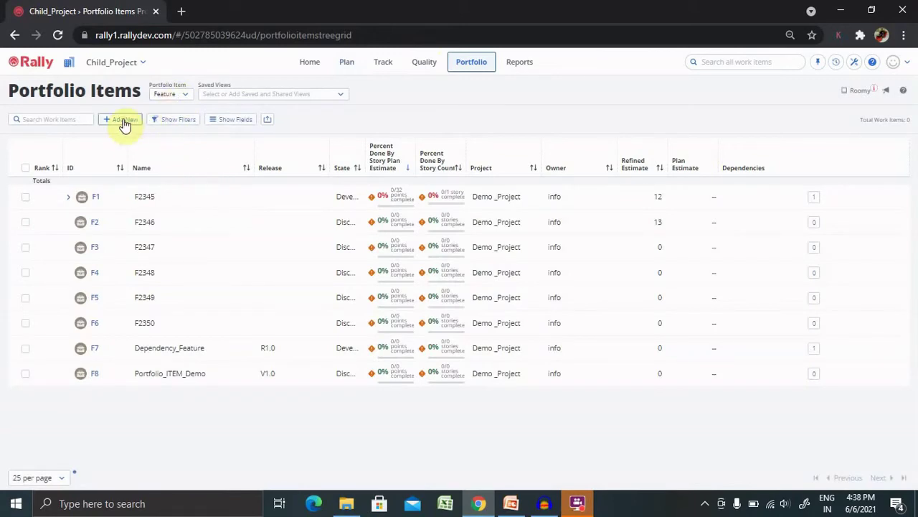
pyautogui.click(96, 198)
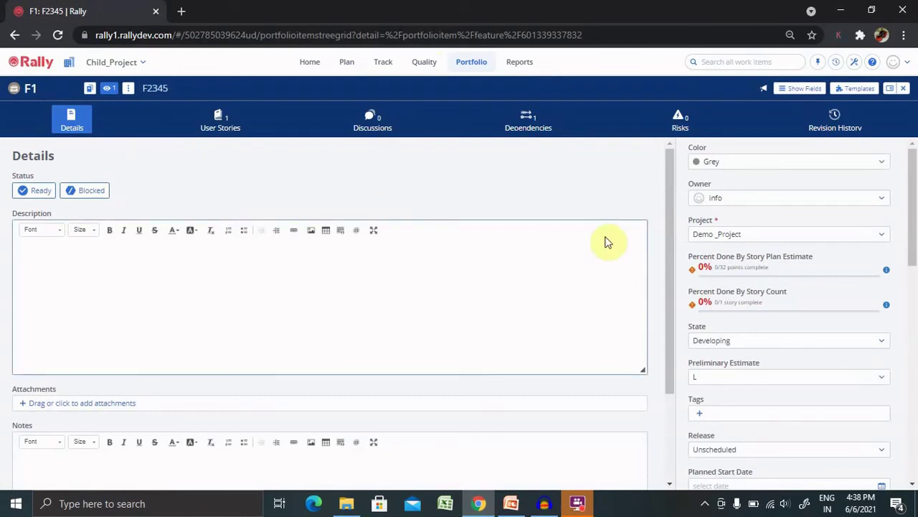
pyautogui.click(675, 127)
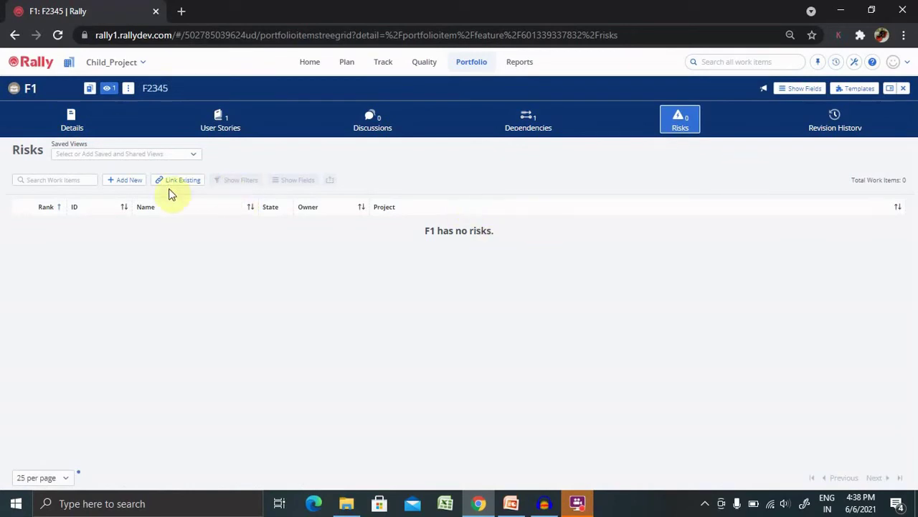
# Step: Create a new risk named Feature_Risk under feature F1
pyautogui.click(127, 182)
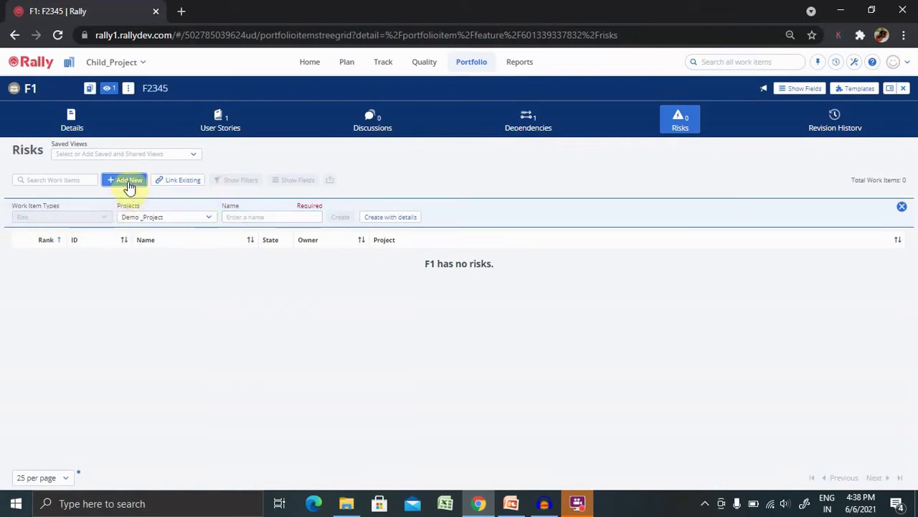
pyautogui.click(279, 217)
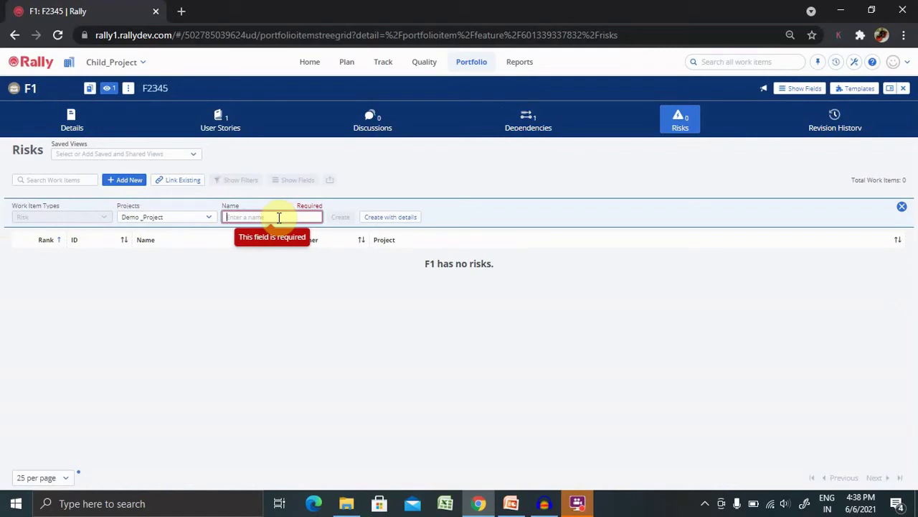
pyautogui.write('Fear')
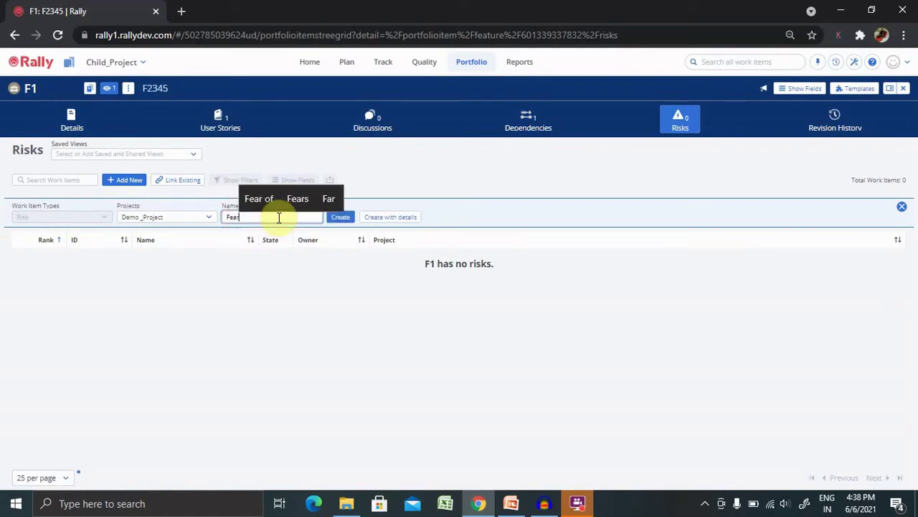
pyautogui.press('BackSpace')
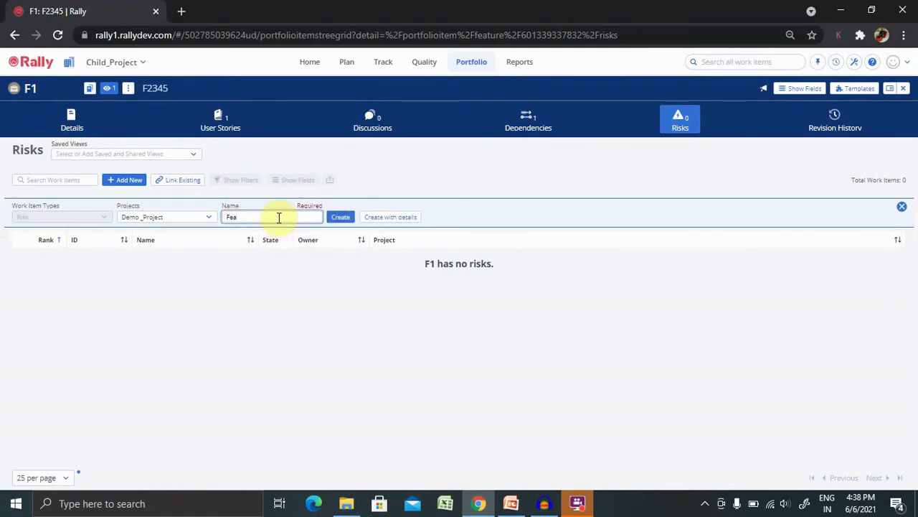
pyautogui.write('ture')
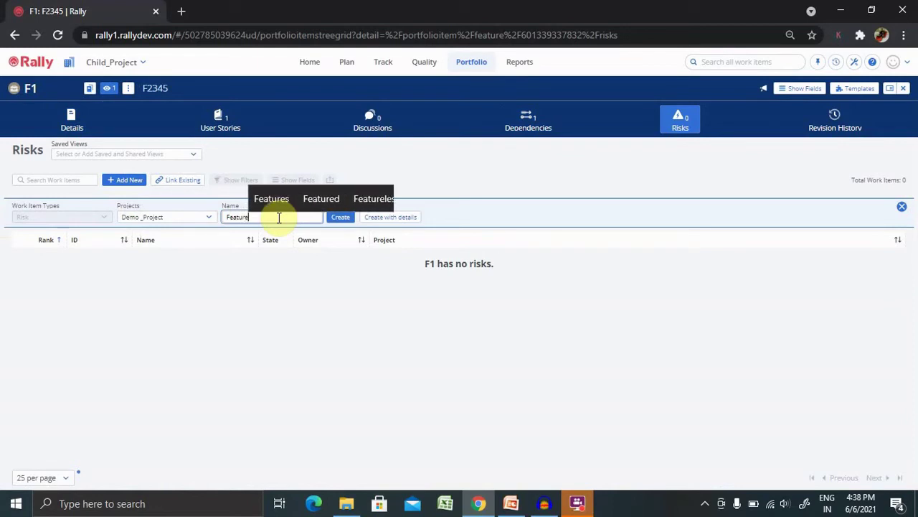
pyautogui.write(' Risk')
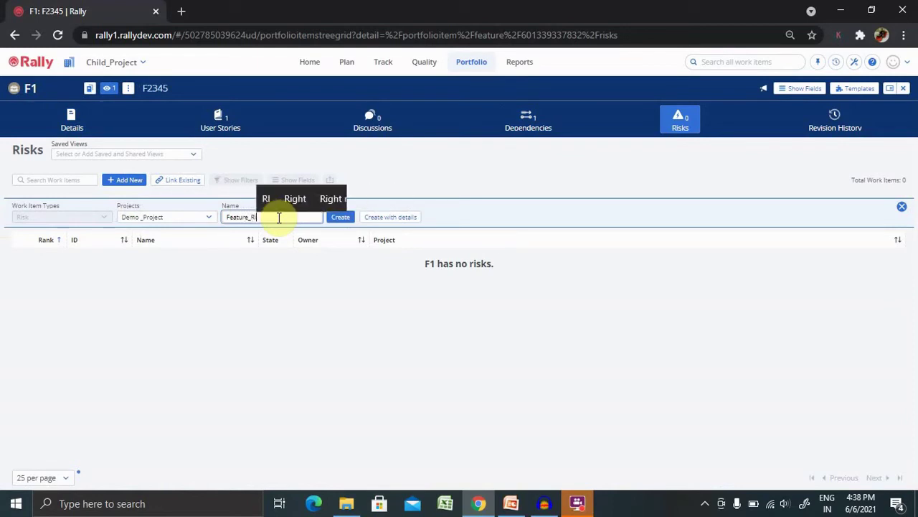
pyautogui.click(335, 221)
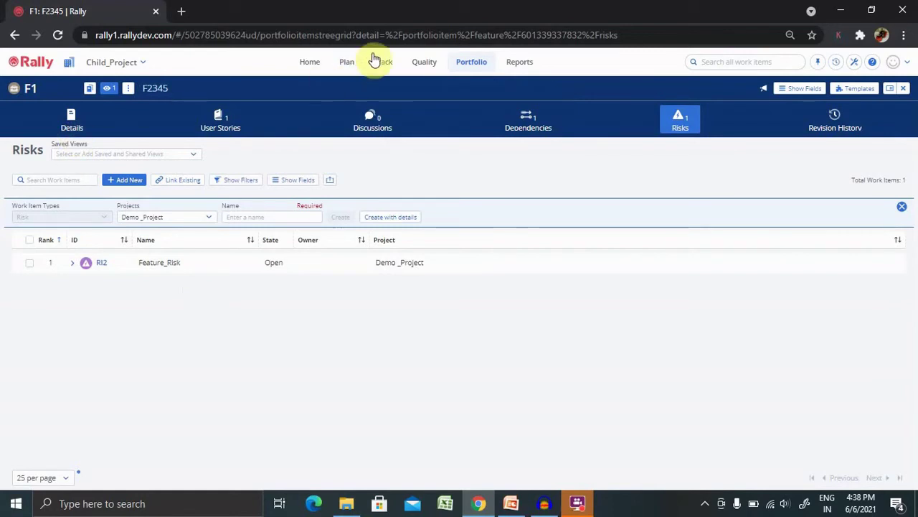
# Step: Go to Plan > Work Views, hide the filters, and check Manage Saved Views
pyautogui.click(347, 62)
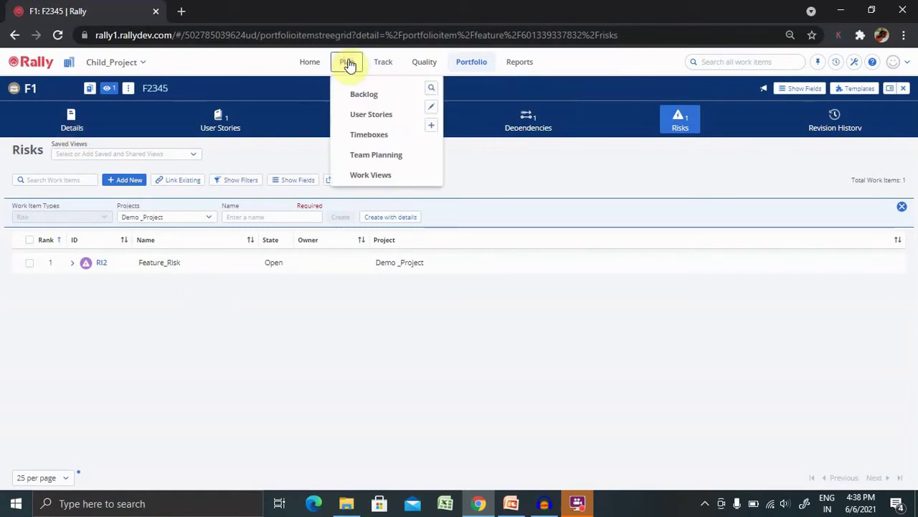
pyautogui.click(386, 178)
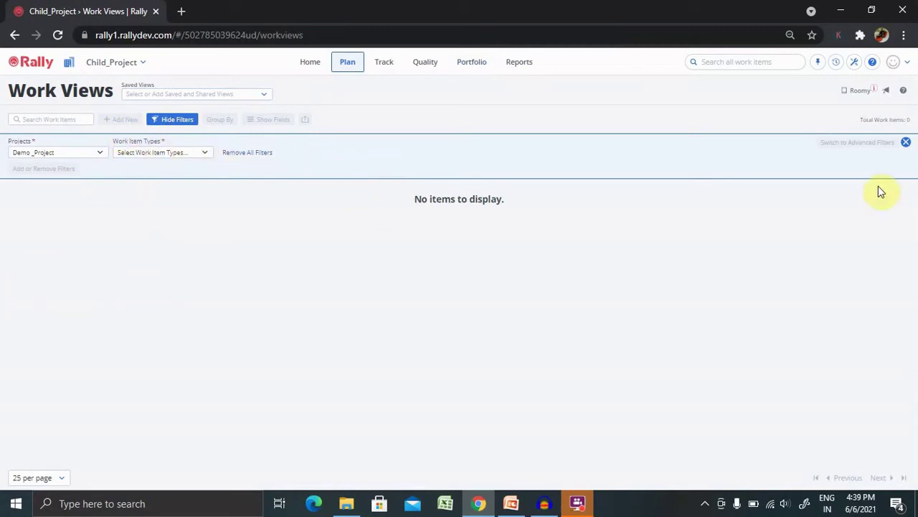
pyautogui.click(347, 65)
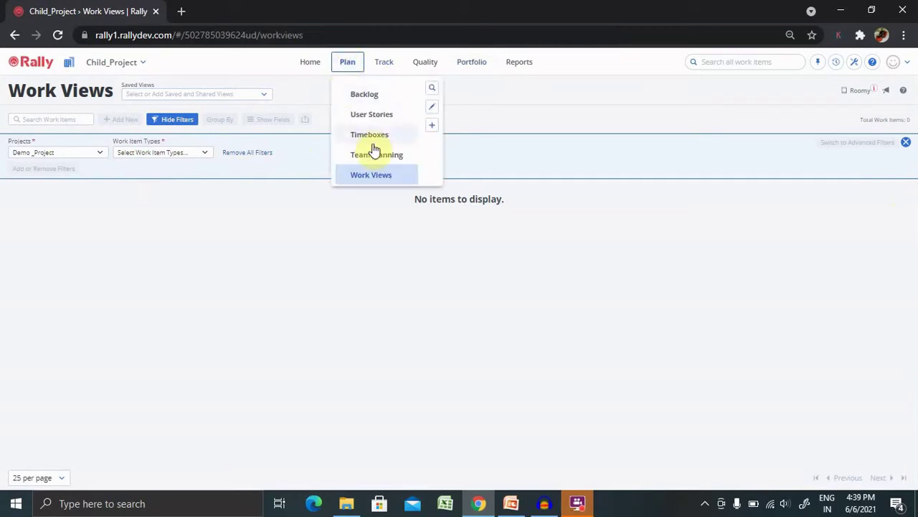
pyautogui.click(371, 176)
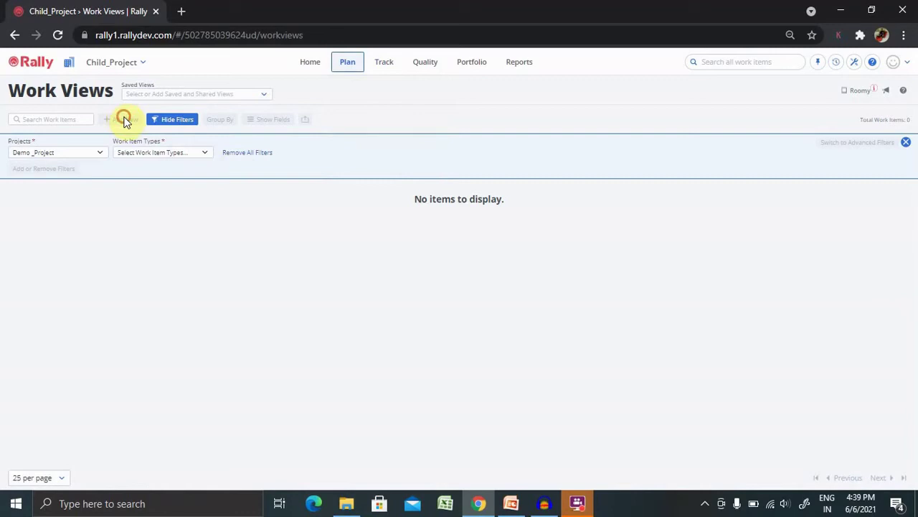
pyautogui.click(181, 121)
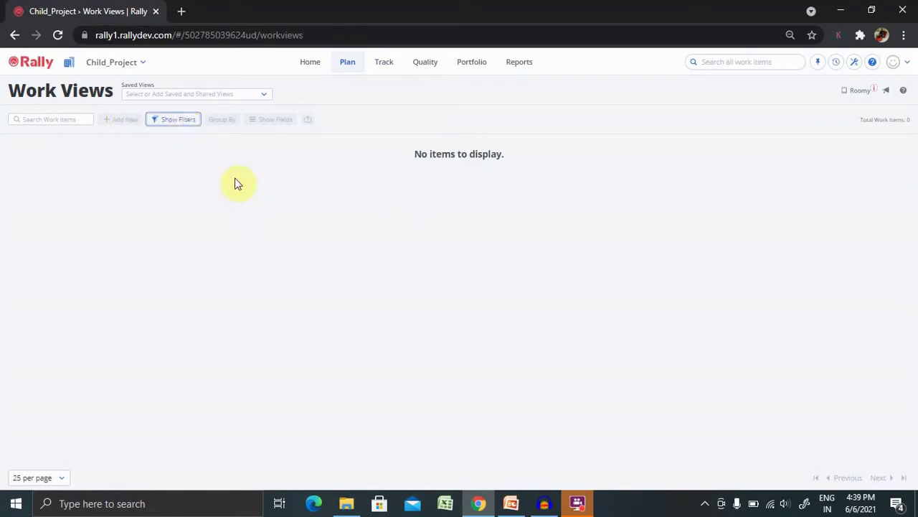
pyautogui.click(259, 98)
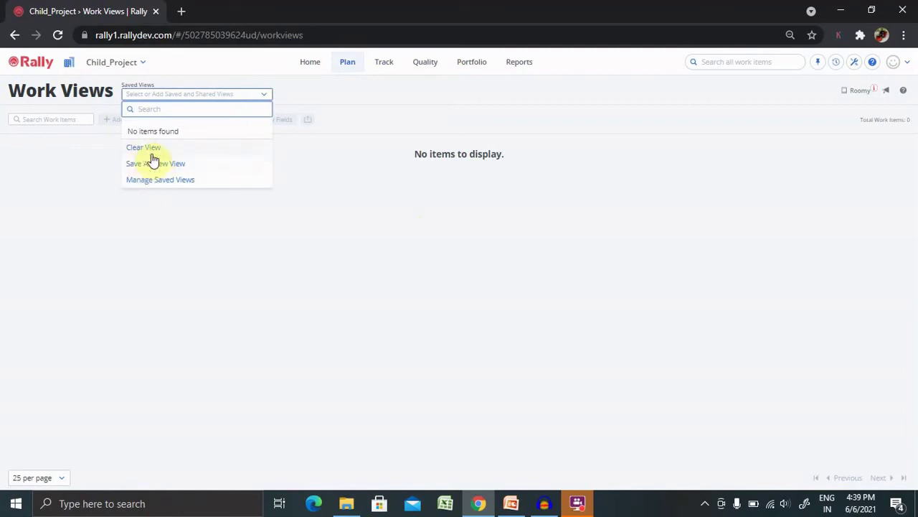
pyautogui.click(162, 180)
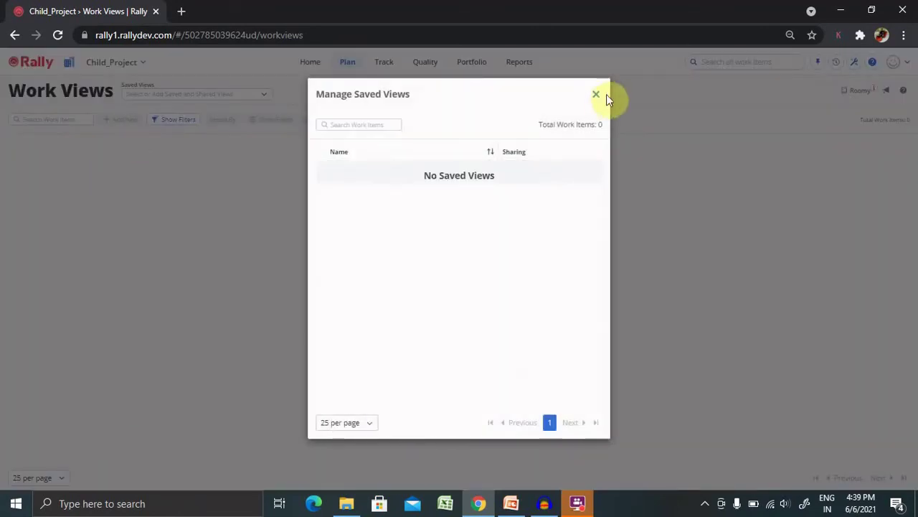
pyautogui.click(597, 97)
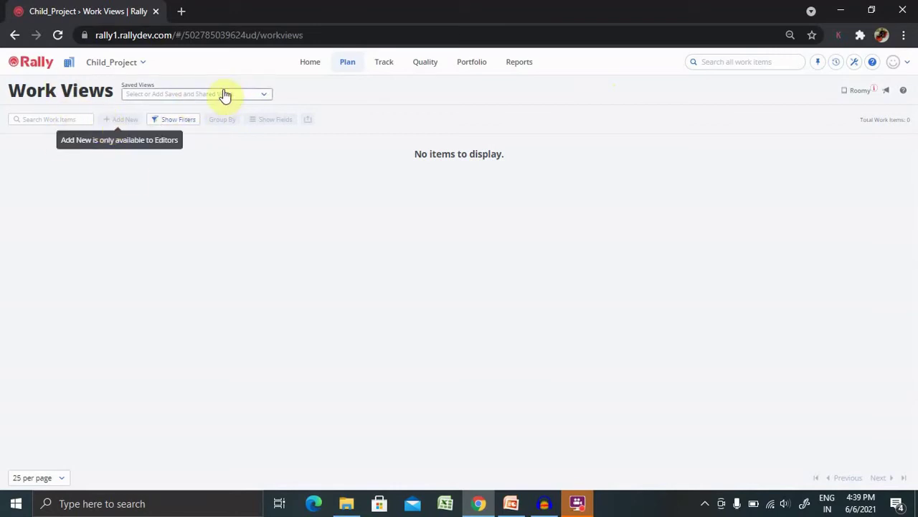
# Step: Go to My Dashboard and bring up its app catalog
pyautogui.click(312, 71)
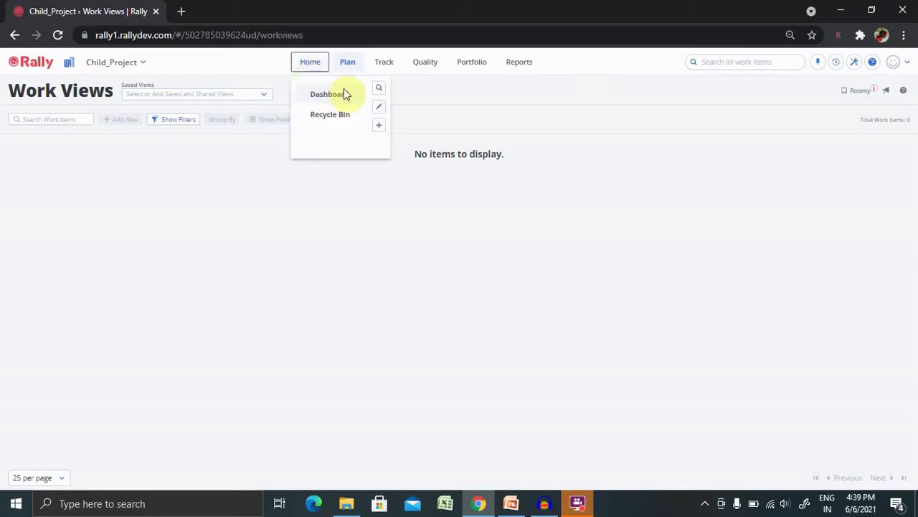
pyautogui.click(329, 94)
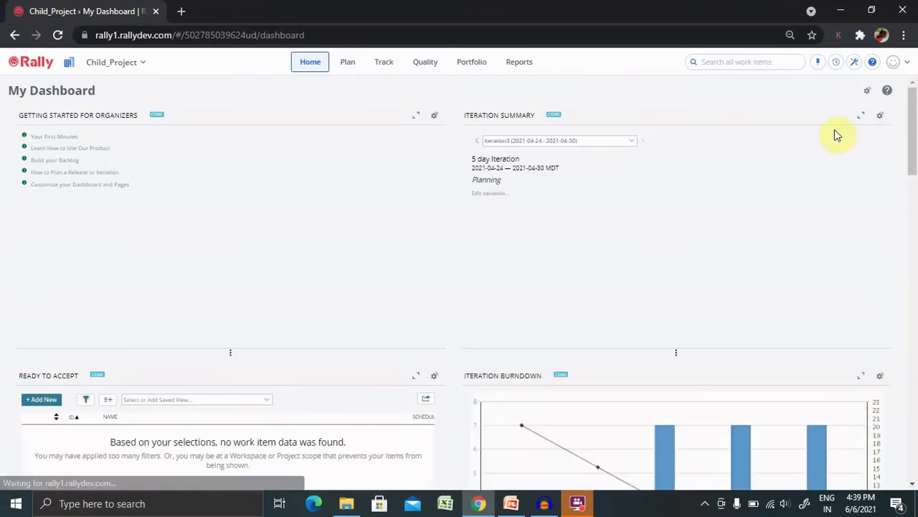
pyautogui.click(881, 118)
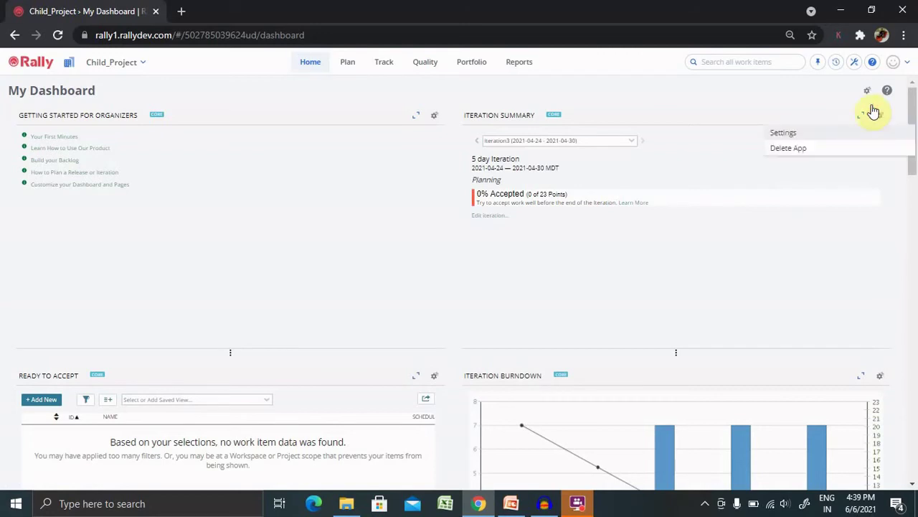
pyautogui.click(866, 91)
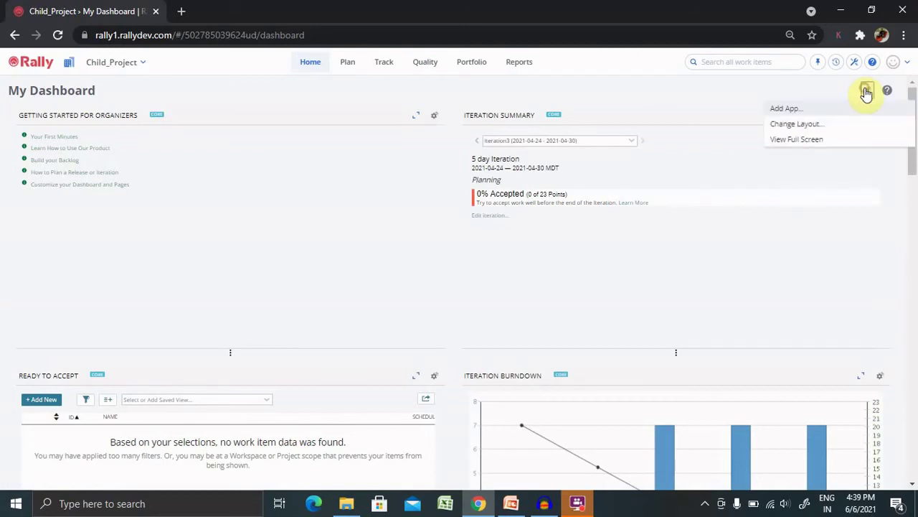
pyautogui.click(786, 111)
# Step: Search the app catalog for 'custom' and add the Custom Board app
pyautogui.click(605, 134)
pyautogui.write('roam')
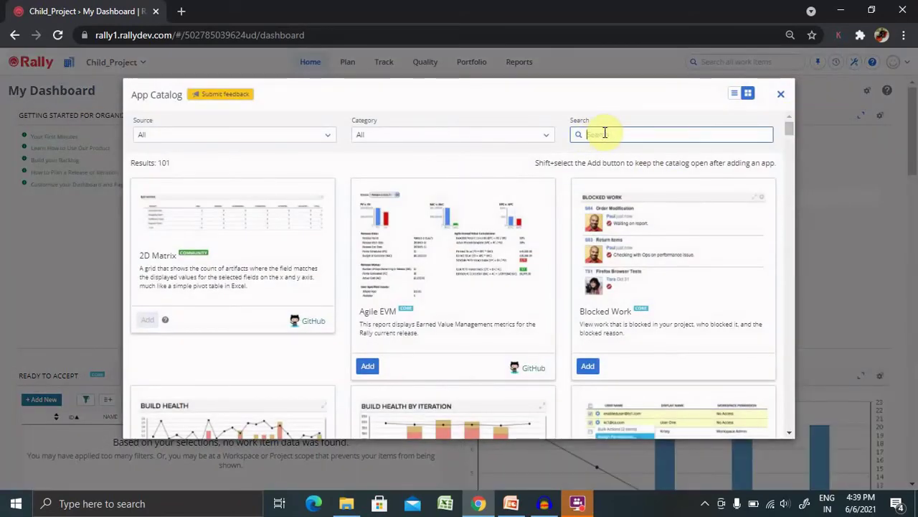
pyautogui.press('BackSpace')
pyautogui.press('BackSpace')
pyautogui.press('BackSpace')
pyautogui.press('BackSpace')
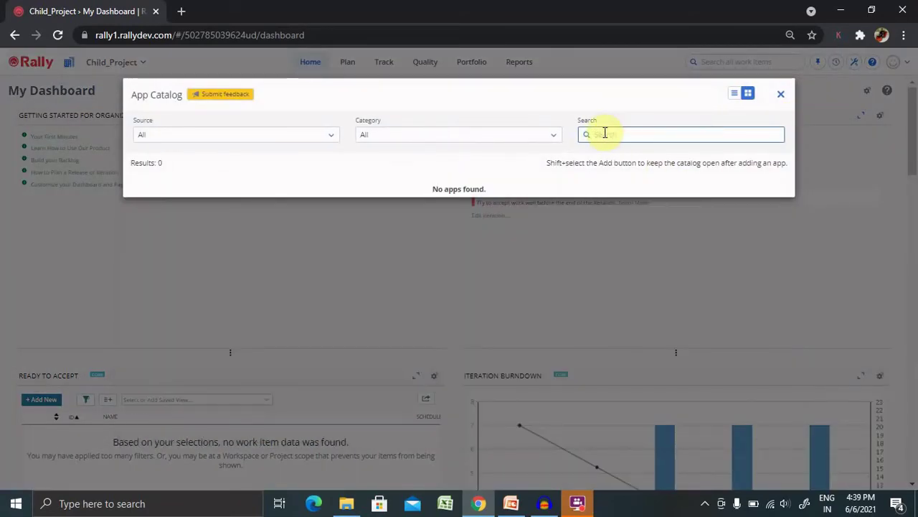
pyautogui.write('custom')
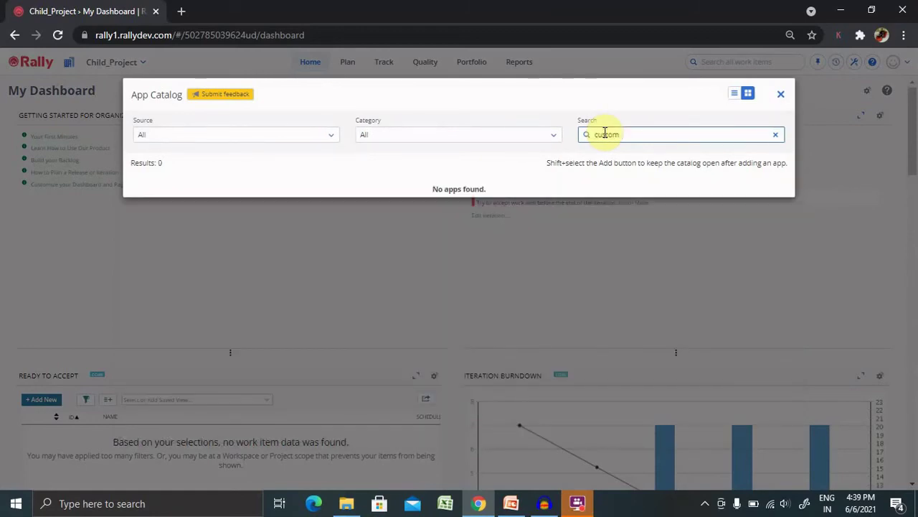
pyautogui.press('BackSpace')
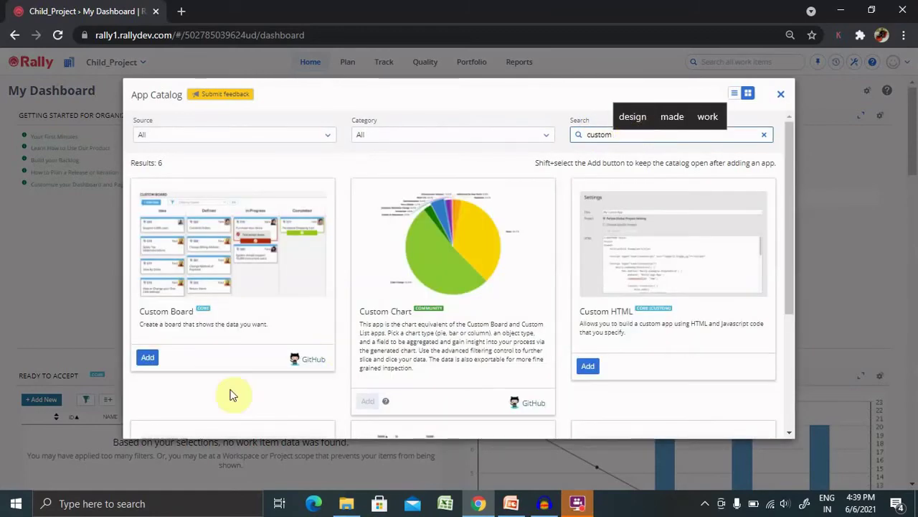
pyautogui.click(148, 357)
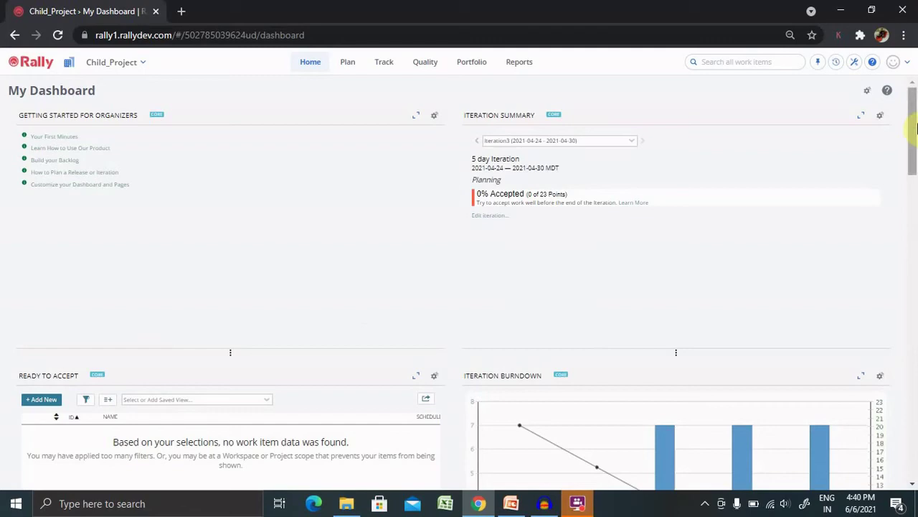
# Step: Retitle the Custom Board panel to 'Roam Rsk' in its settings
pyautogui.moveTo(913, 119); pyautogui.dragTo(915, 414)
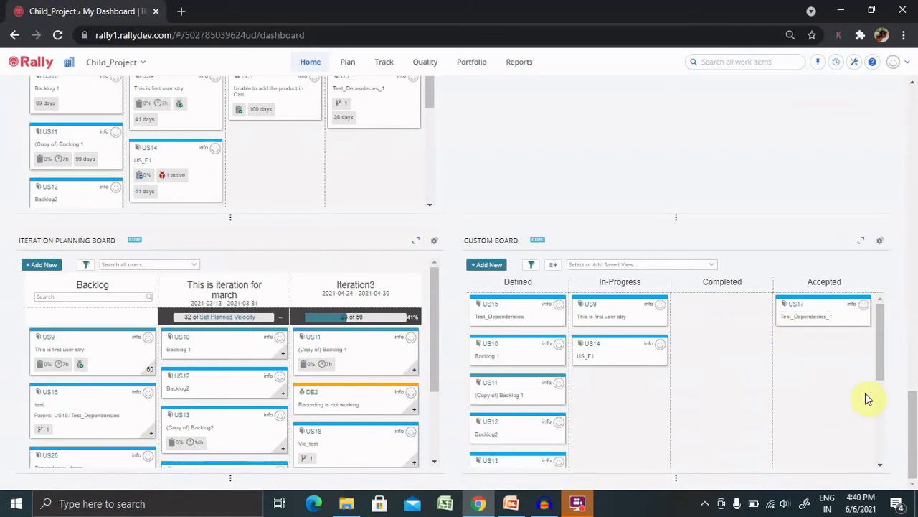
pyautogui.click(880, 241)
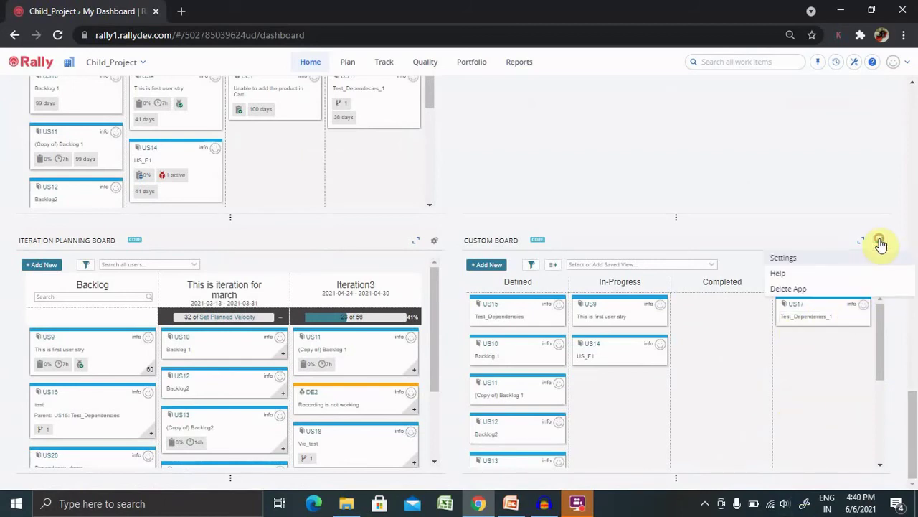
pyautogui.click(787, 258)
pyautogui.click(630, 301)
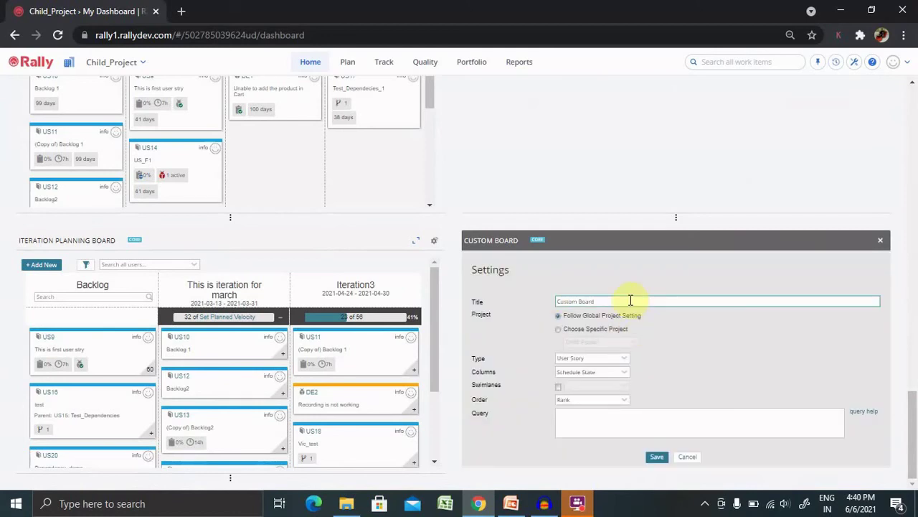
pyautogui.press('BackSpace')
pyautogui.press('BackSpace')
pyautogui.press('BackSpace')
pyautogui.press('BackSpace')
pyautogui.press('BackSpace')
pyautogui.press('BackSpace')
pyautogui.press('BackSpace')
pyautogui.press('BackSpace')
pyautogui.press('BackSpace')
pyautogui.press('BackSpace')
pyautogui.press('BackSpace')
pyautogui.write('Roam')
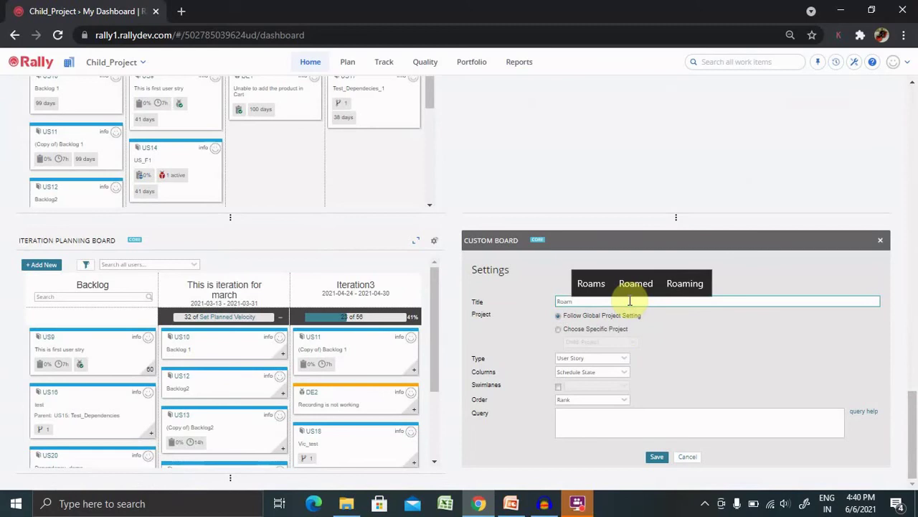
pyautogui.write(' Rsk')
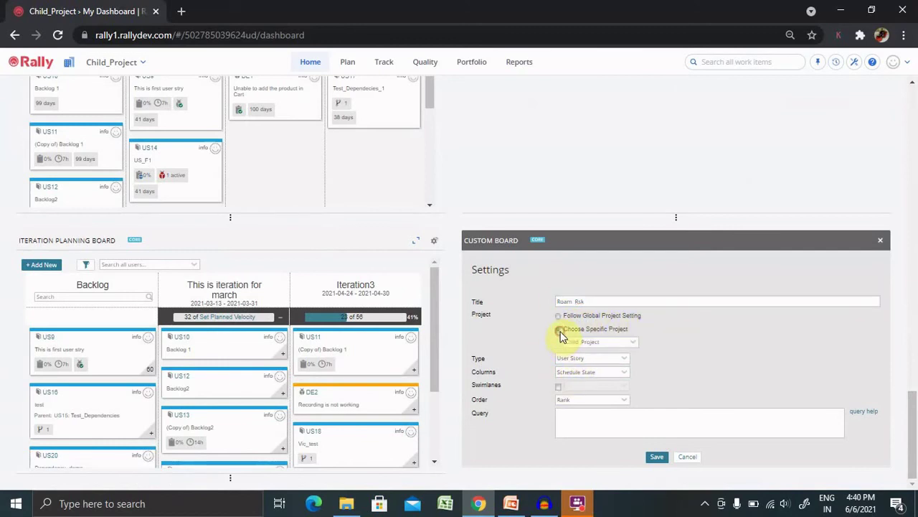
# Step: Keep the board following the global project and set its item type to Risk
pyautogui.click(559, 330)
pyautogui.click(628, 345)
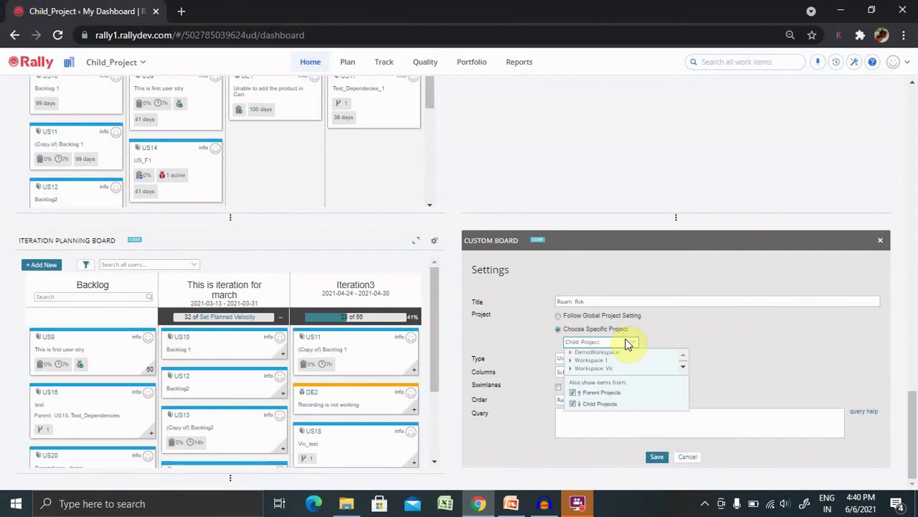
pyautogui.click(782, 327)
pyautogui.click(564, 317)
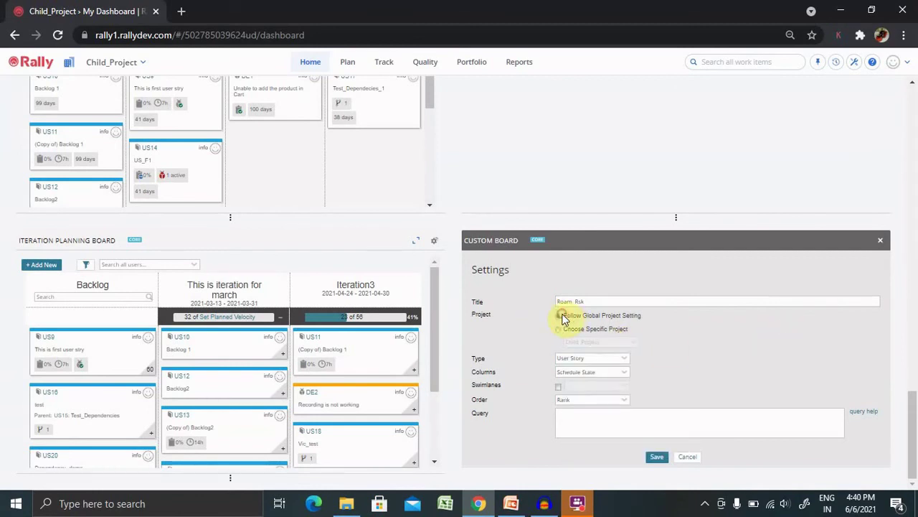
pyautogui.click(623, 358)
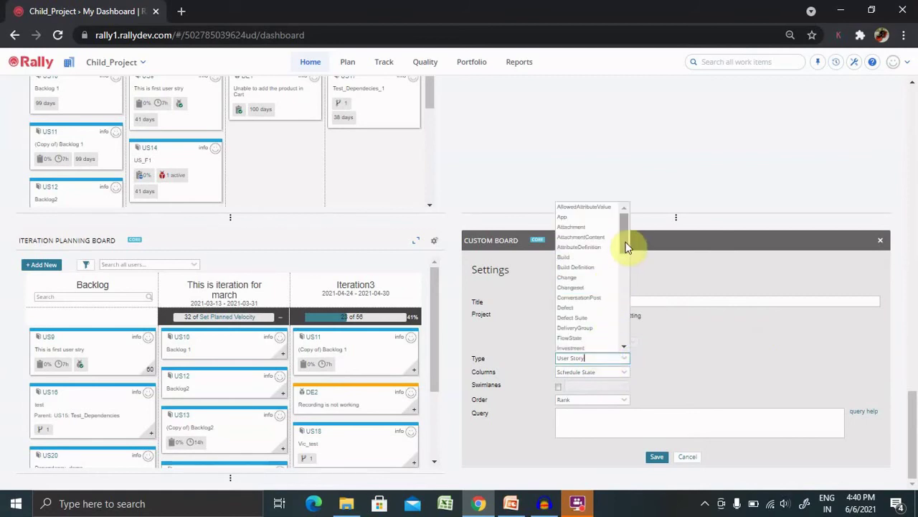
pyautogui.moveTo(625, 246); pyautogui.dragTo(631, 297)
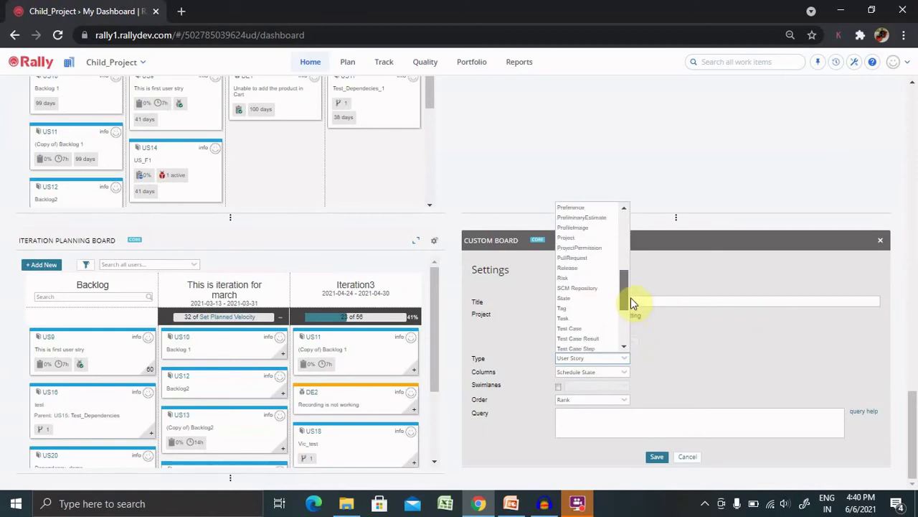
pyautogui.click(570, 280)
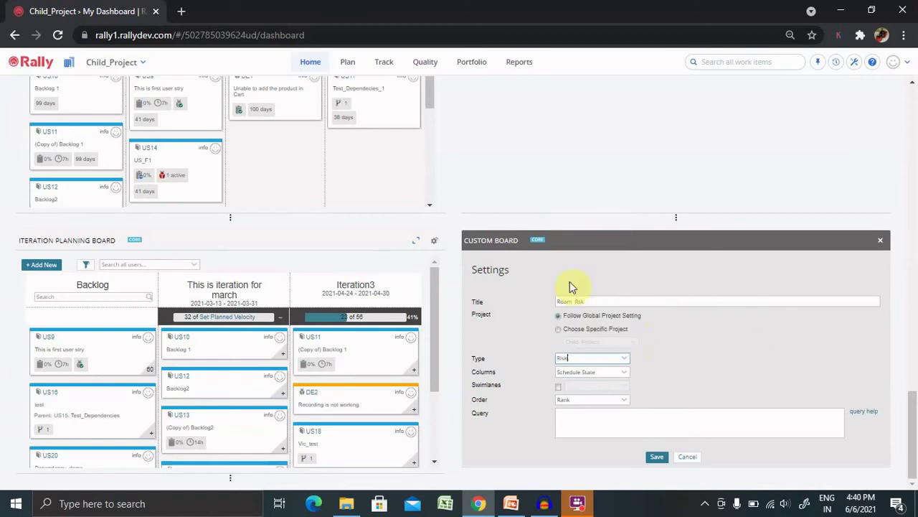
# Step: Group the board's columns by Response and save the settings
pyautogui.click(608, 379)
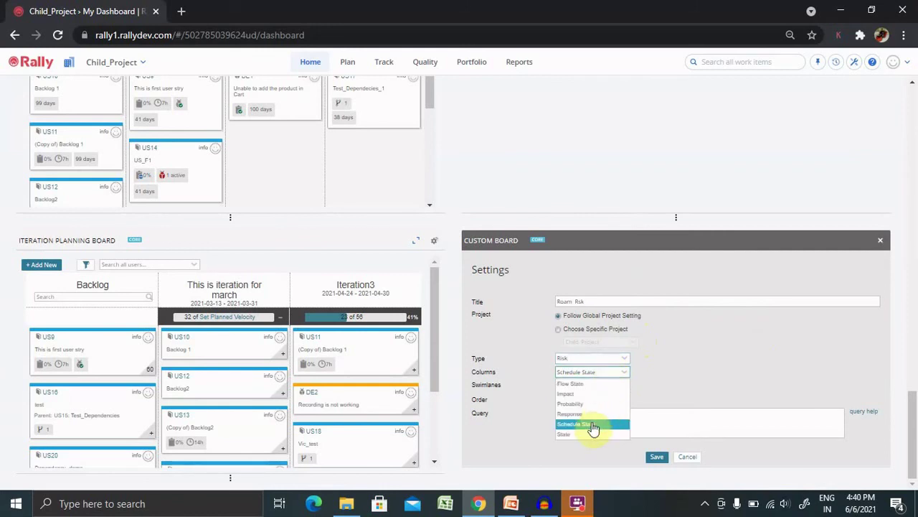
pyautogui.click(586, 416)
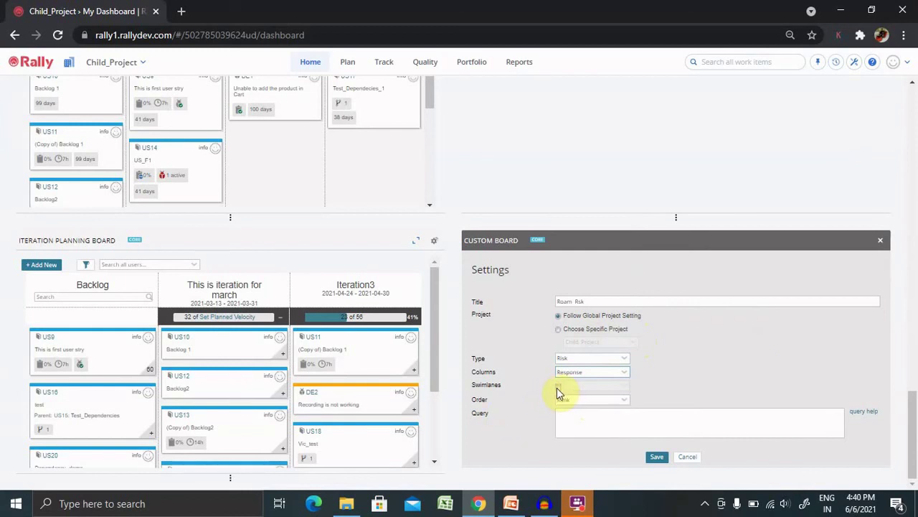
pyautogui.click(574, 424)
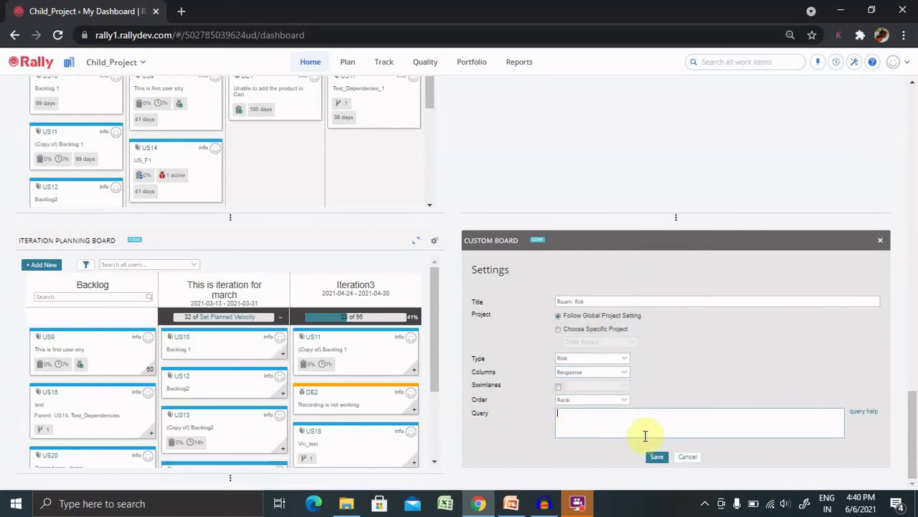
pyautogui.click(658, 458)
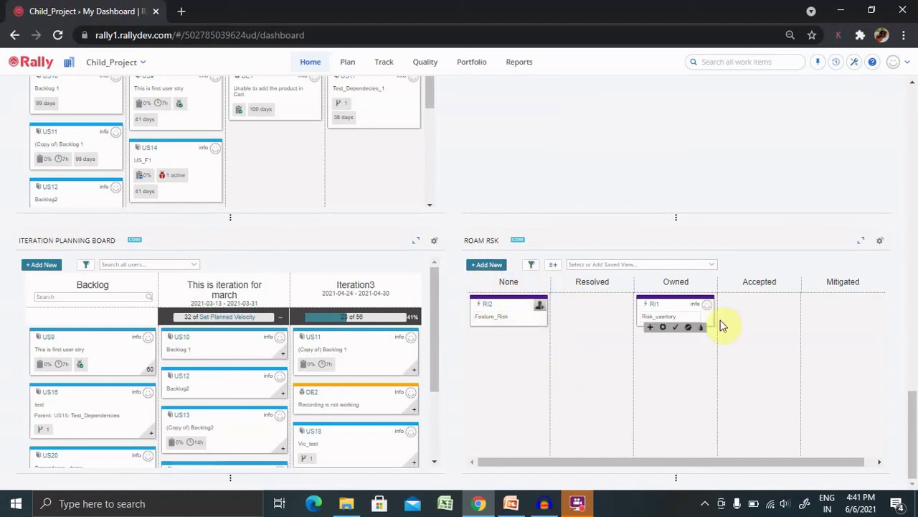
# Step: Inspect the RI1 Risk_usertory card in the Owned column of the Roam Rsk board
pyautogui.moveTo(667, 304)
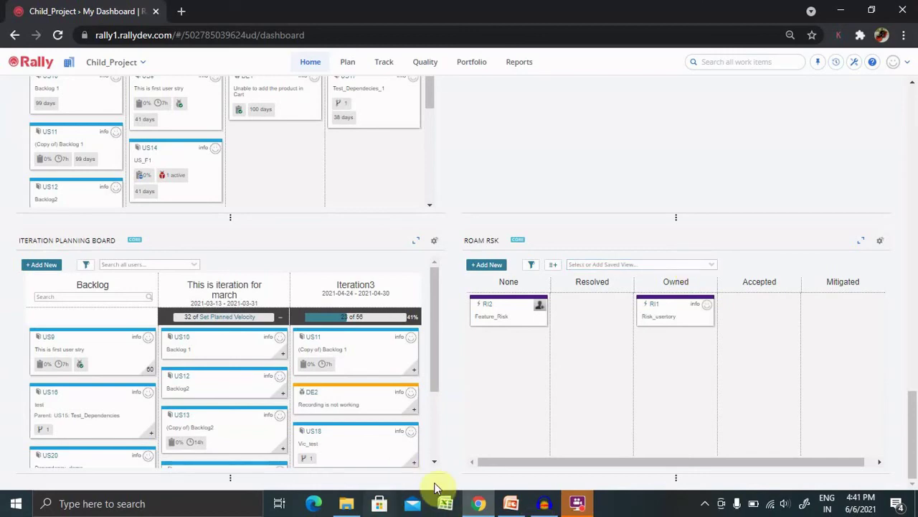
# Step: Switch back to PowerPoint and display slide 3, the THANK YOU slide
pyautogui.click(511, 505)
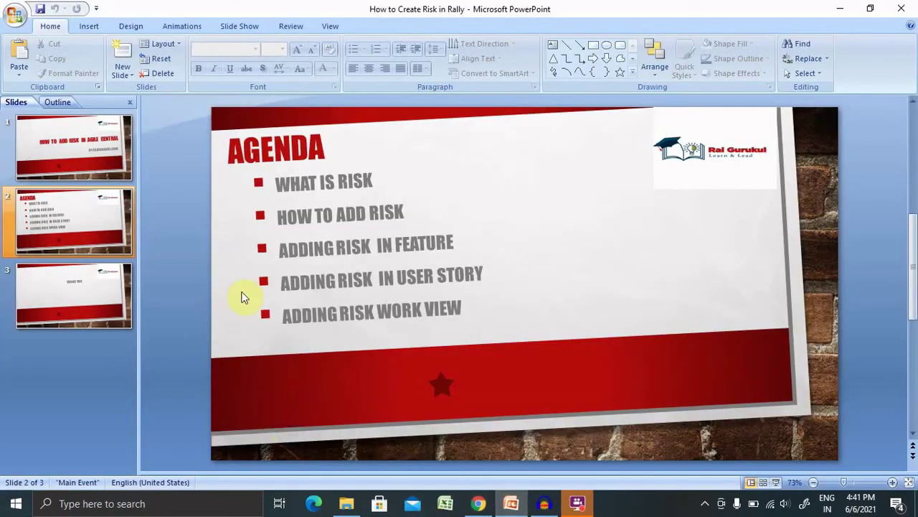
pyautogui.click(79, 286)
pyautogui.click(81, 286)
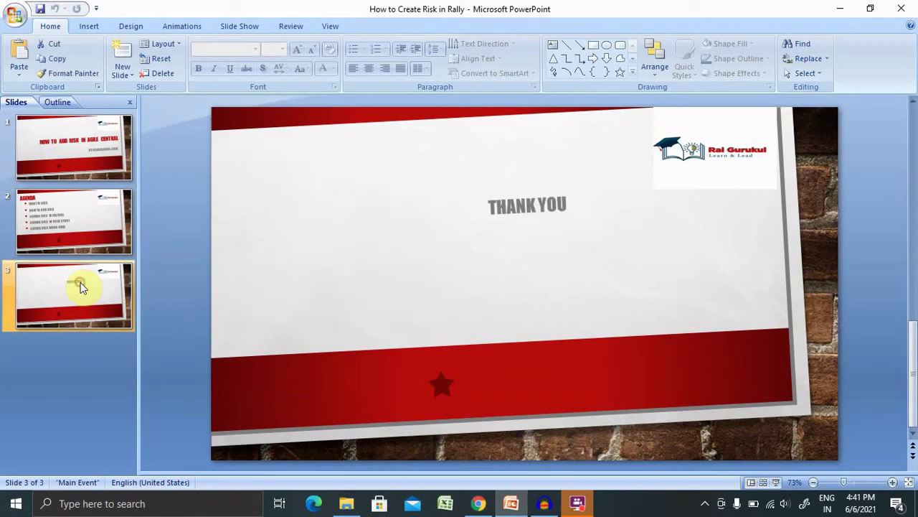